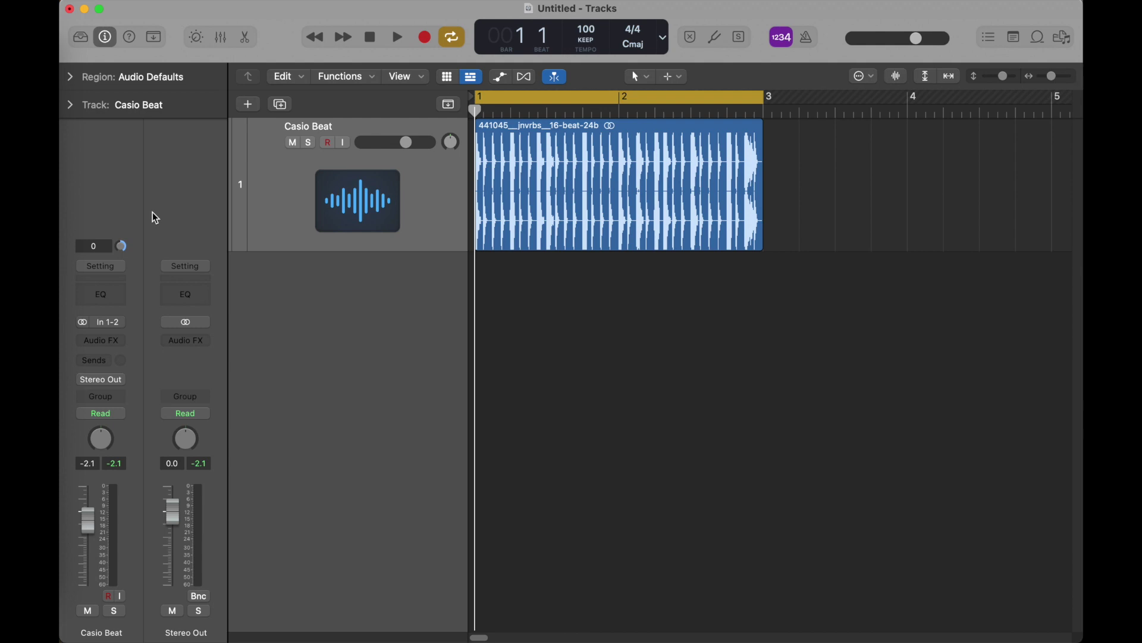
Open the Mixer in a separate window, move it over the arrangement, and audition the Casio Beat loop
key("super+2")
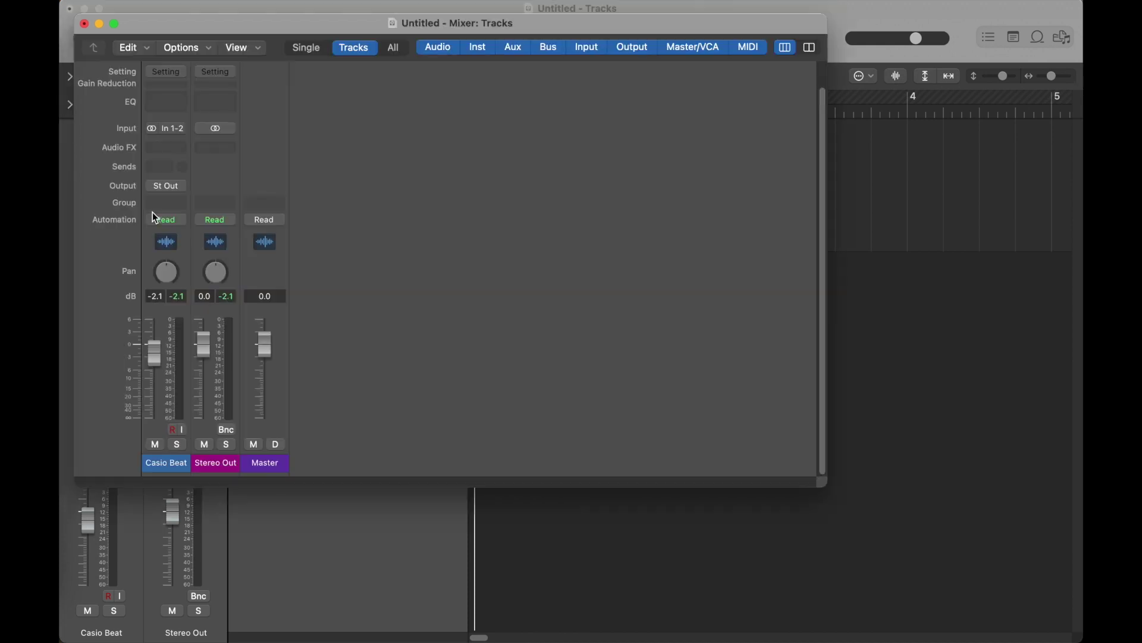
left_click_drag(211, 23, 472, 158)
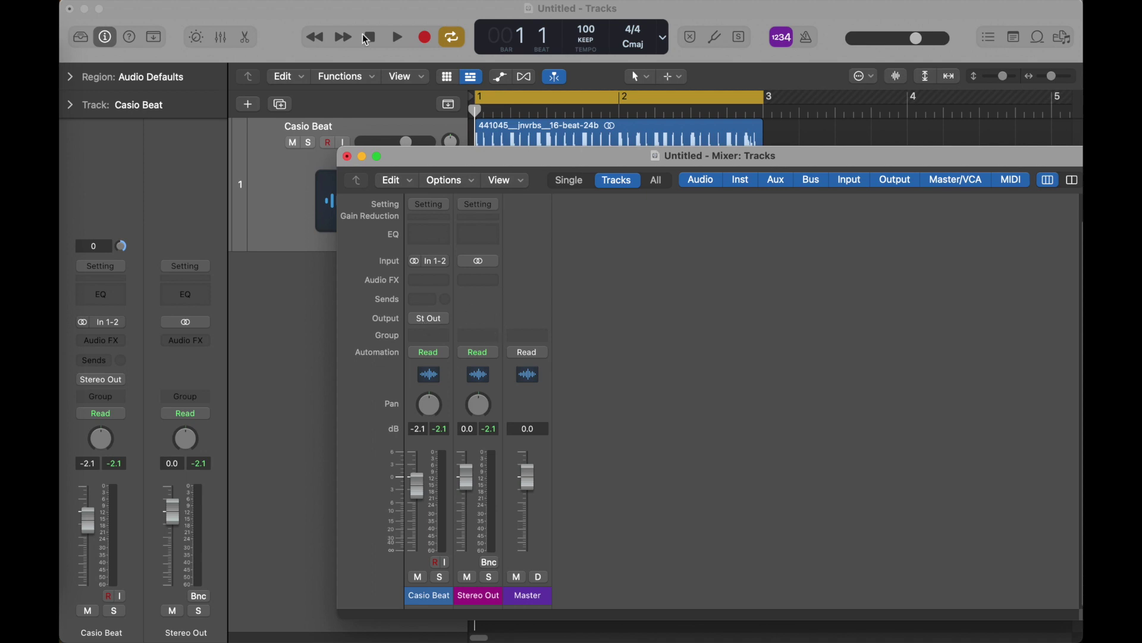
key("super+2")
key("space")
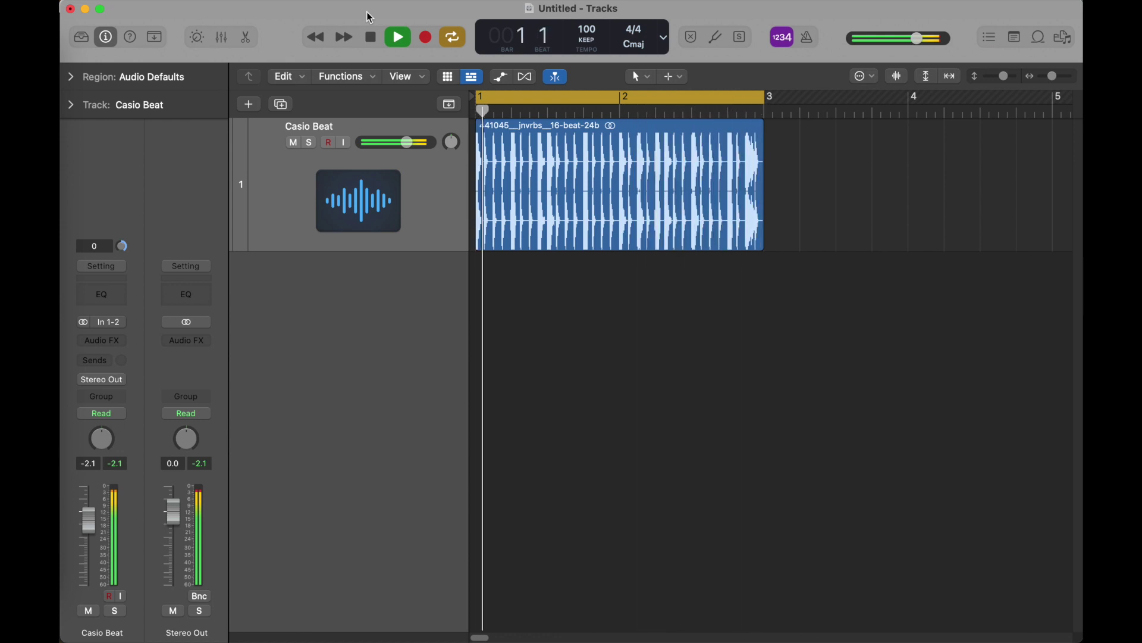
key("space")
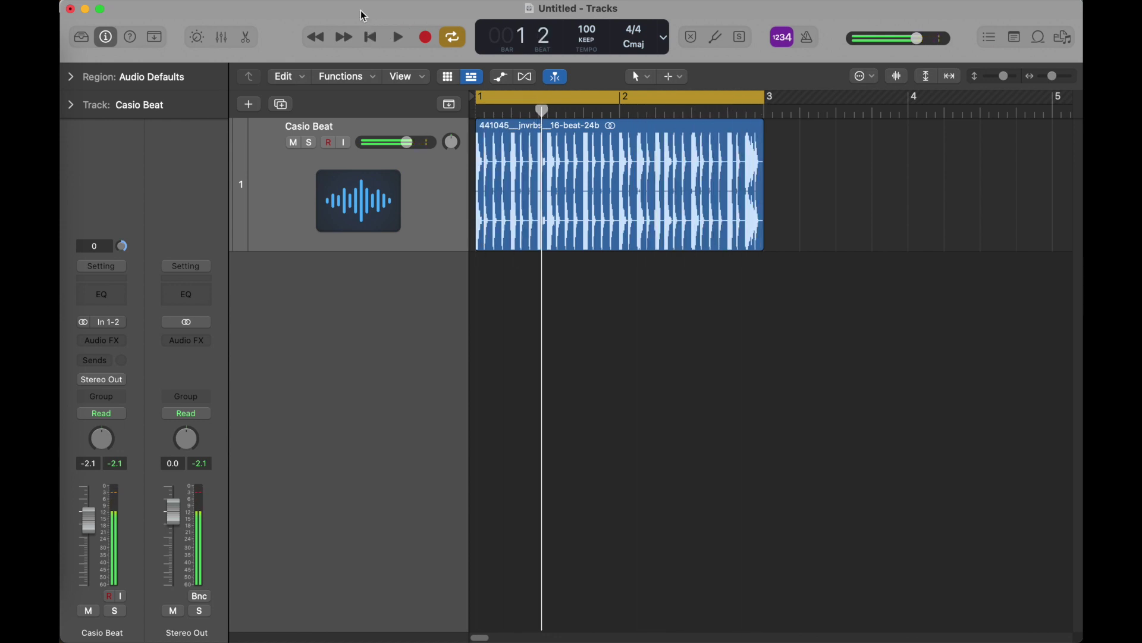
key("x")
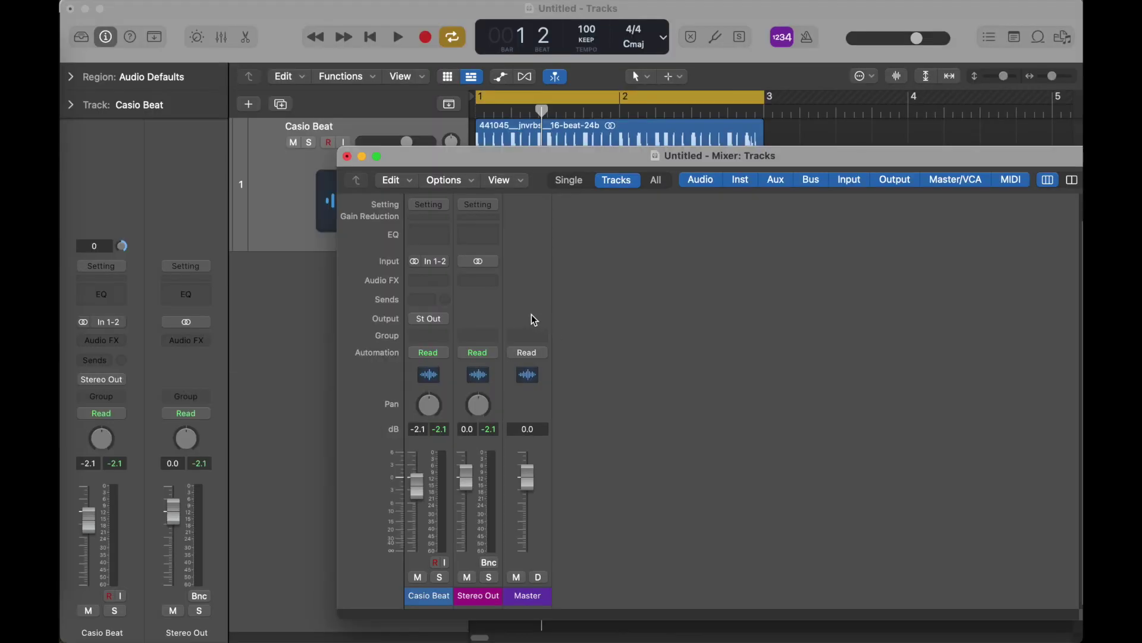
Route the Casio Beat channel's output to Bus 1 and play the loop briefly through the aux channel
left_click(441, 319)
mouse_move(469, 366)
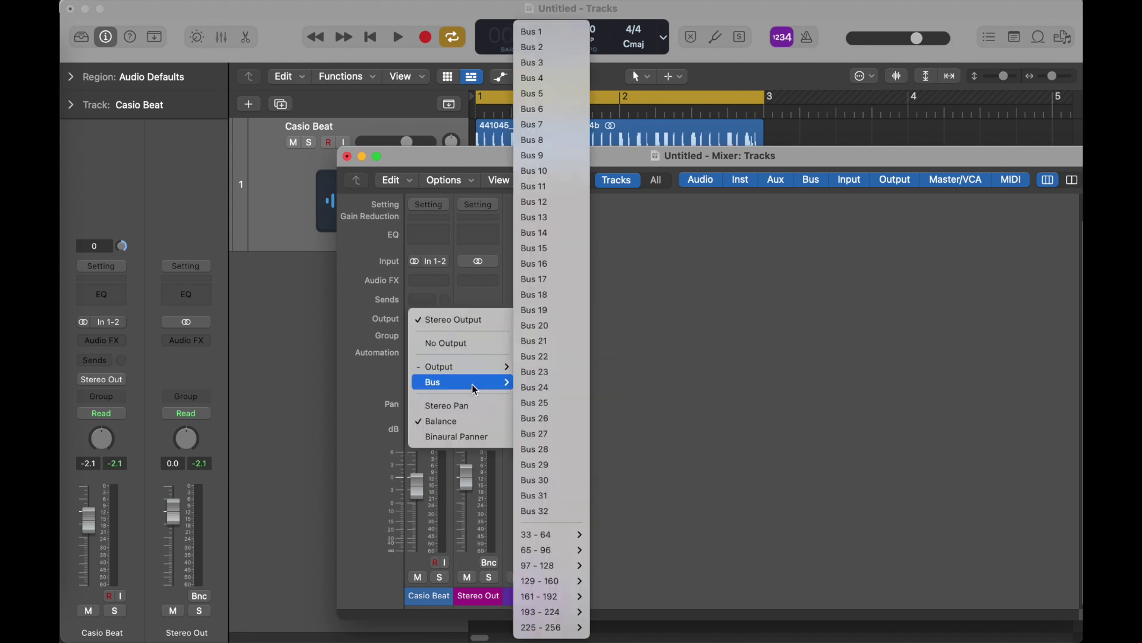
left_click(536, 32)
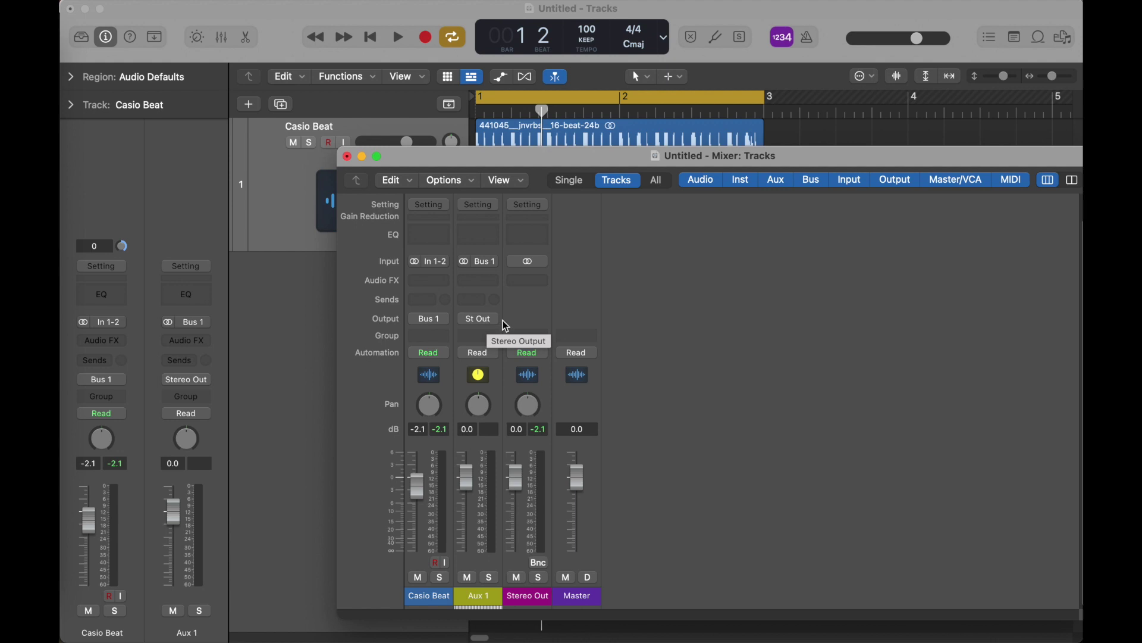
key("space")
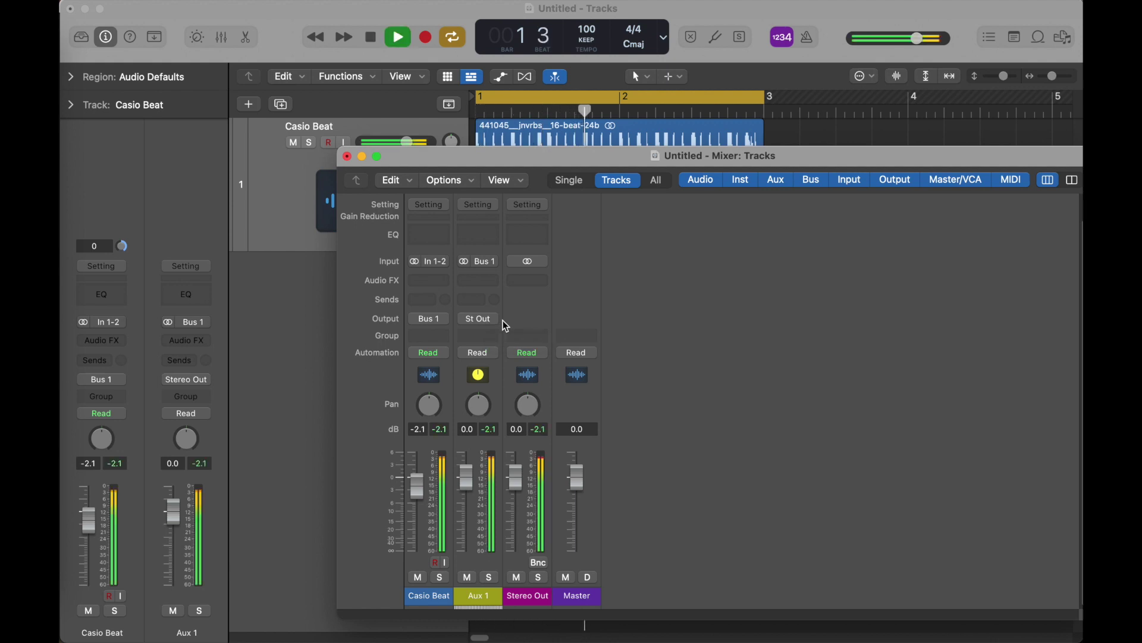
key("space")
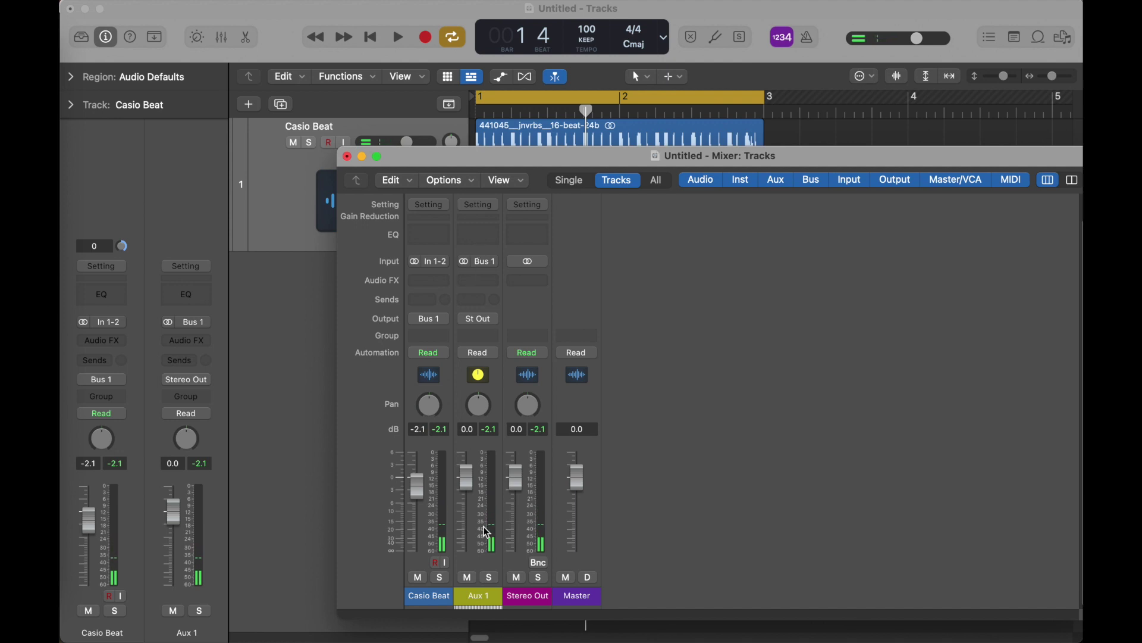
Add a send on the Aux 1 channel that feeds back into Bus 1
left_click(473, 300)
mouse_move(489, 328)
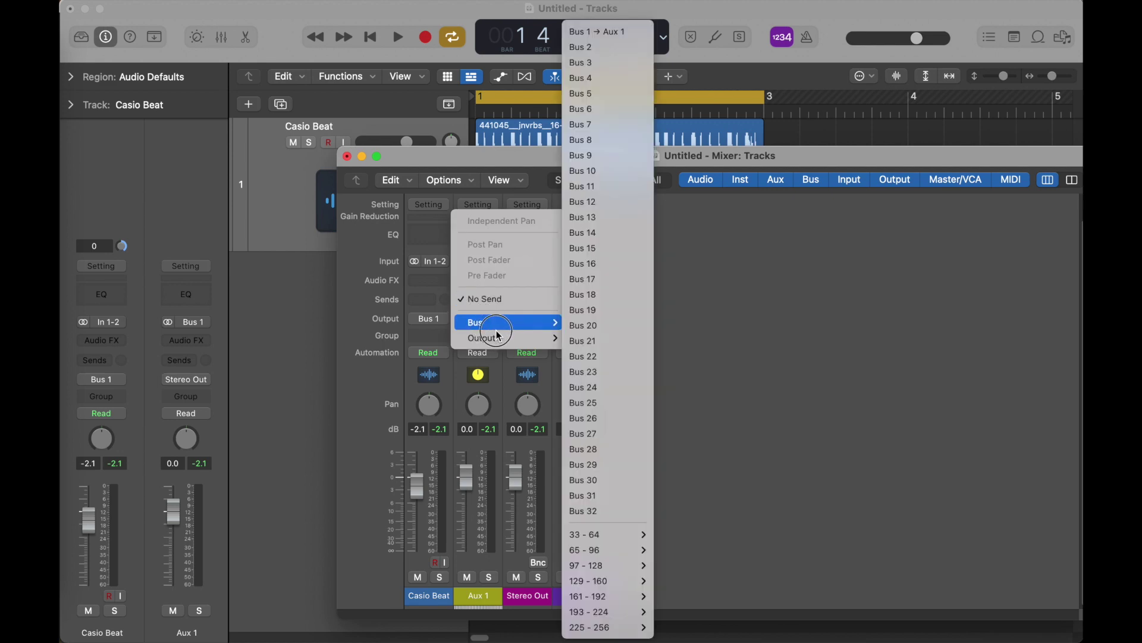
left_click(625, 33)
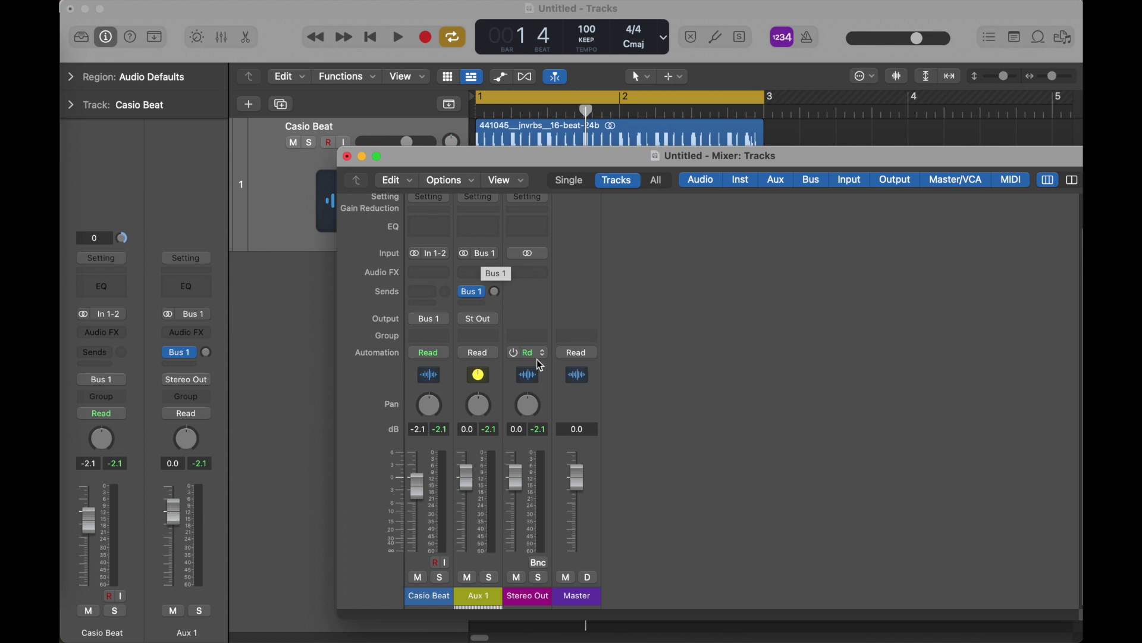
Test the feedback loop by raising the Aux 1 send to Bus 1 during playback, turn it fully down, and stop
key("space")
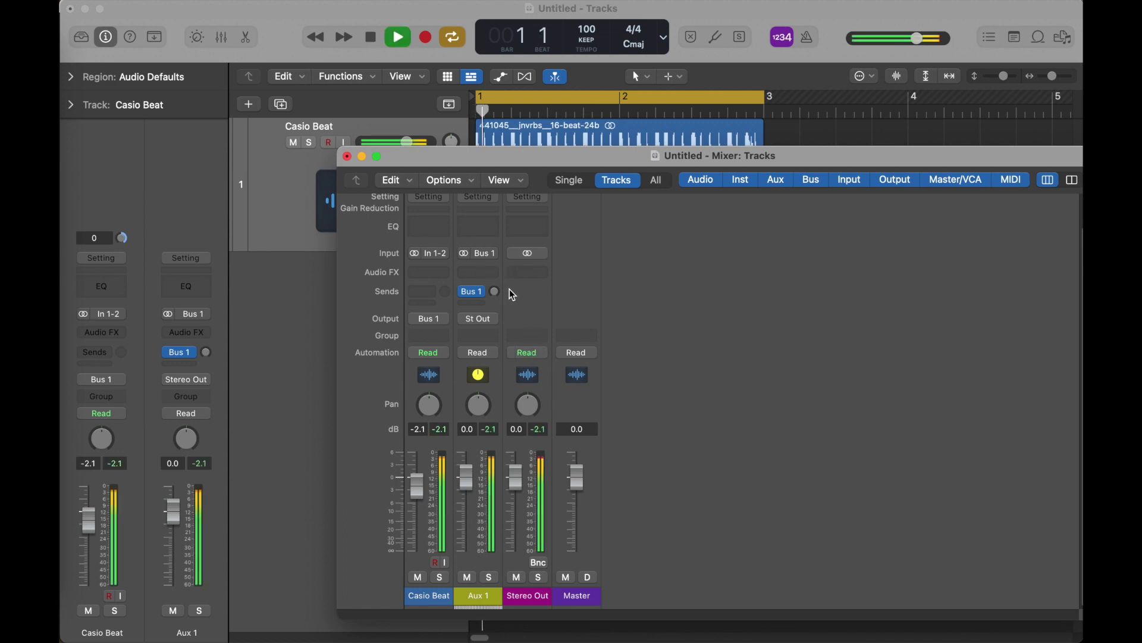
left_click_drag(495, 292, 500, 252)
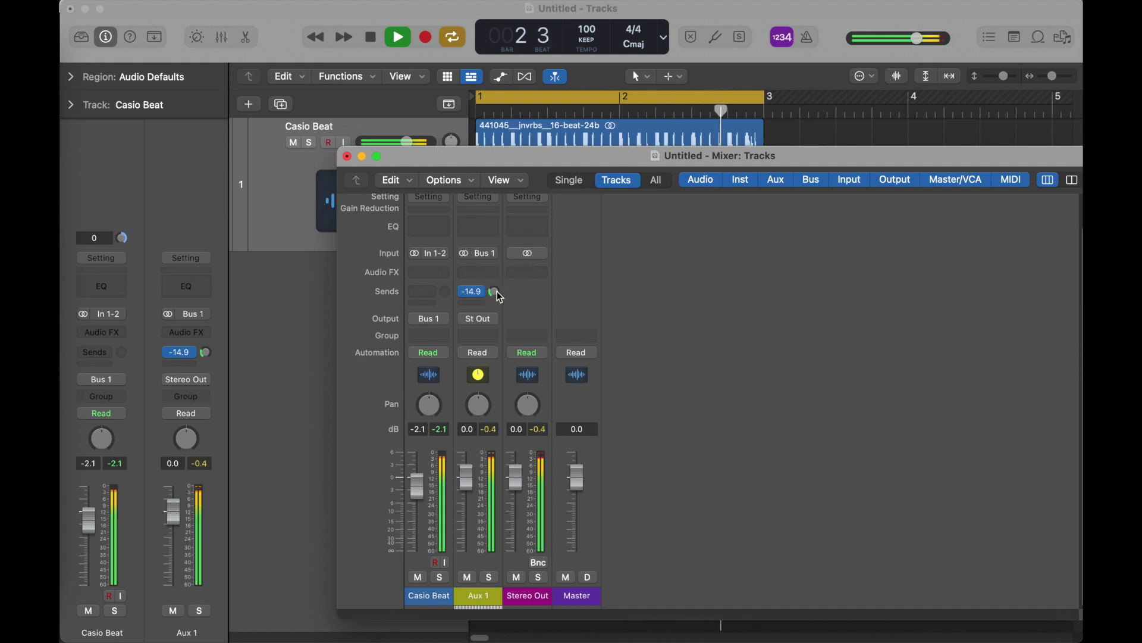
left_click_drag(492, 296, 498, 287)
left_click_drag(514, 220, 488, 255)
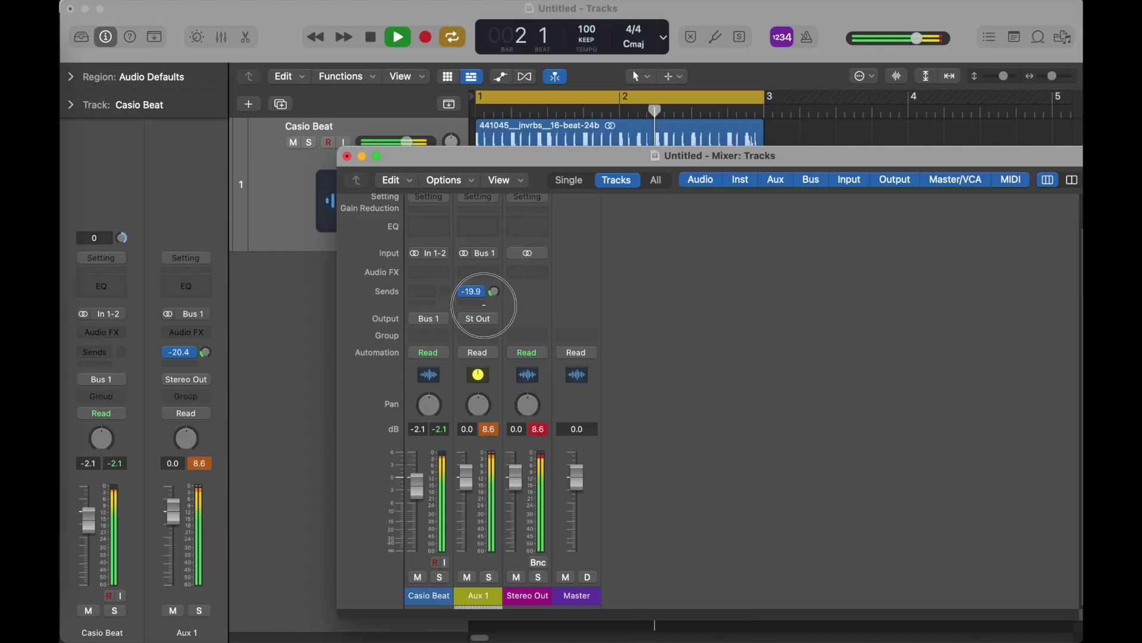
left_click_drag(483, 305, 485, 307)
key("space")
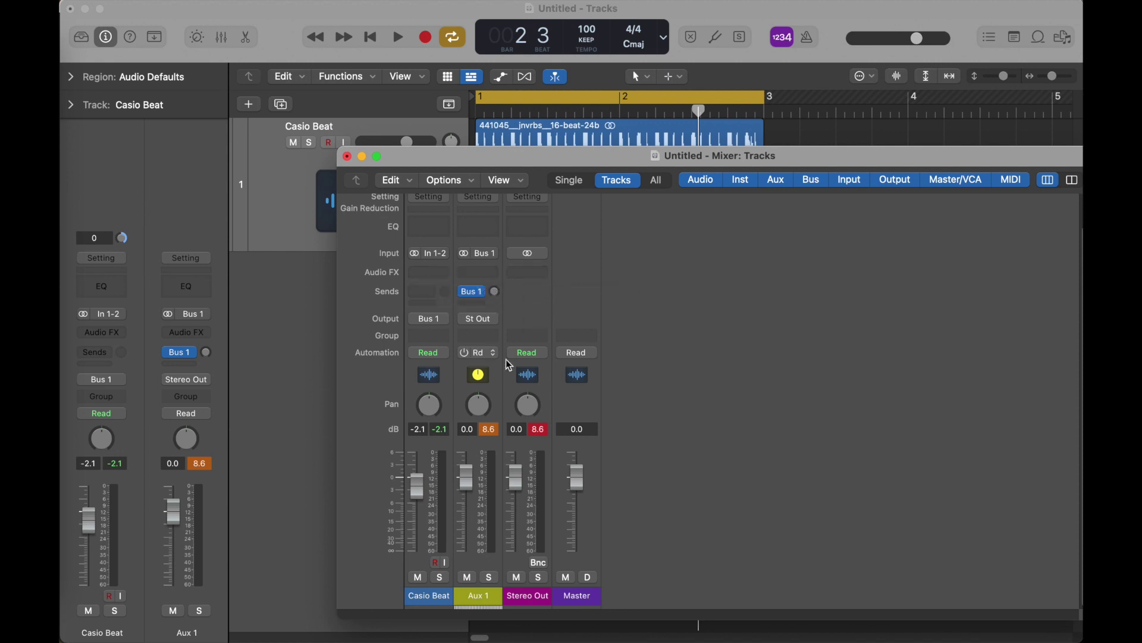
Insert a Channel EQ on Aux 1, enable its low cut band at 40 Hz, and close the plug-in
left_click(487, 231)
left_click(136, 227)
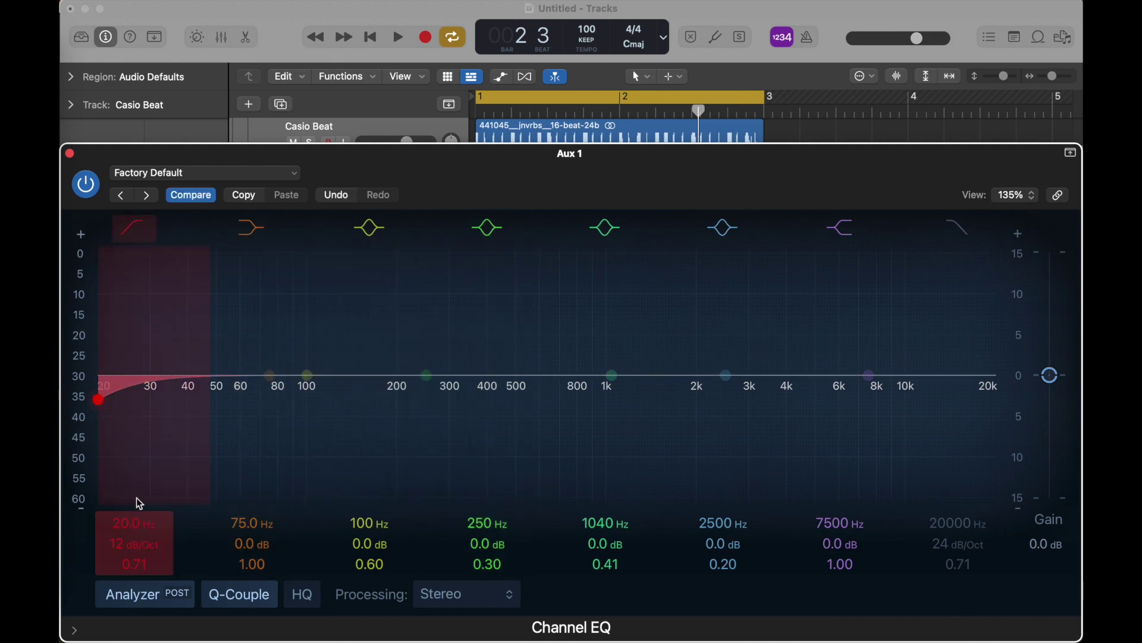
left_click_drag(130, 524, 133, 528)
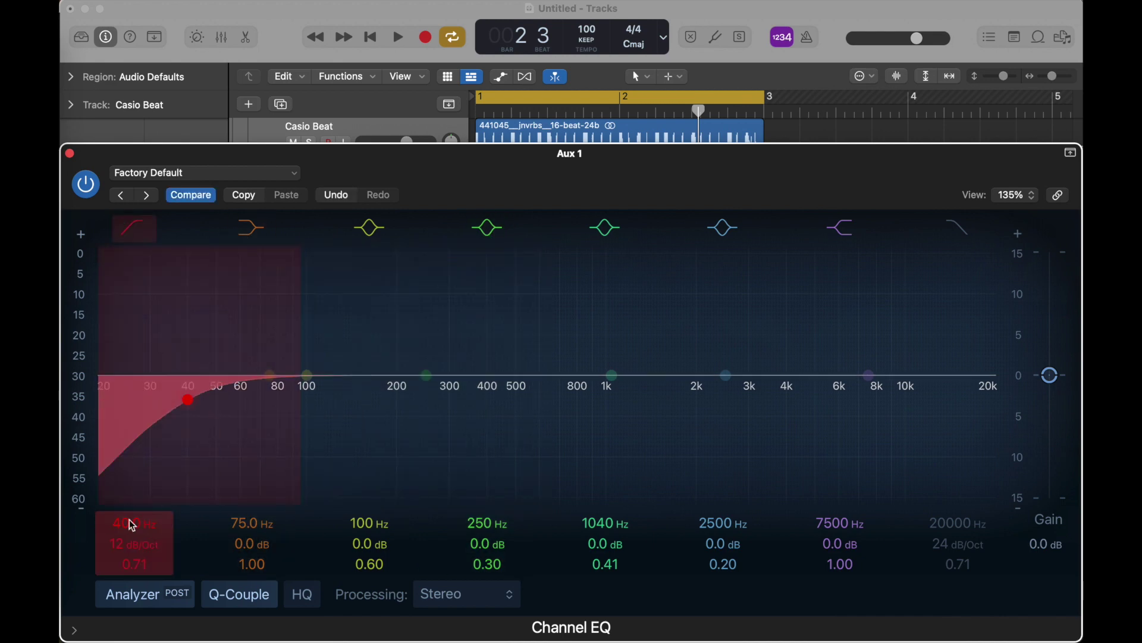
left_click(71, 153)
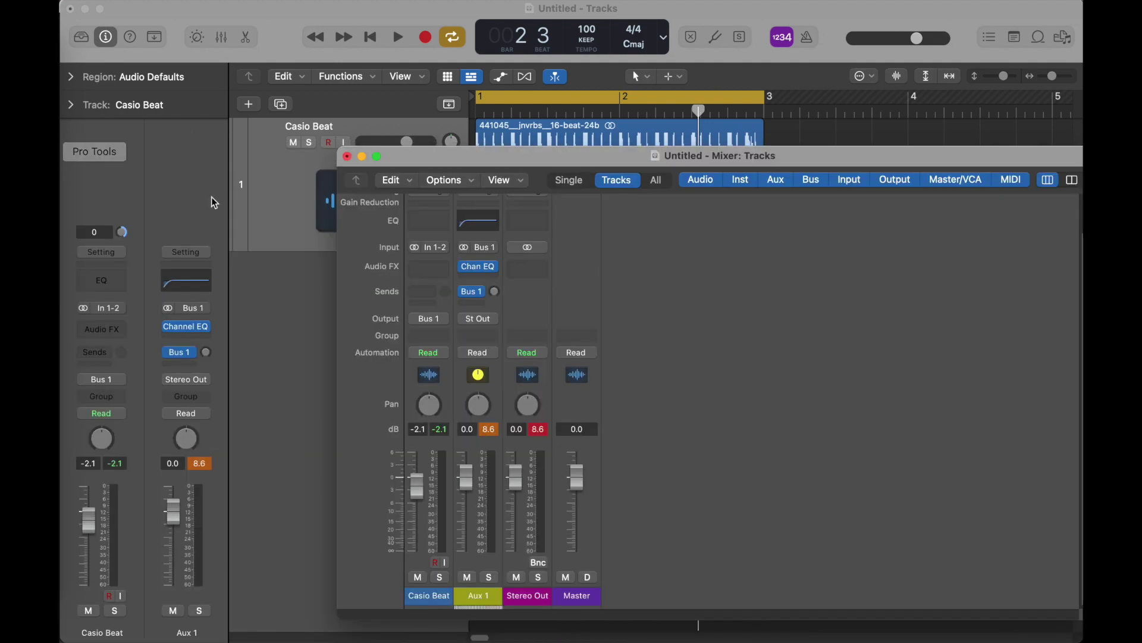
Insert a stereo Tape Delay after the Channel EQ on Aux 1 and close its window
left_click(475, 277)
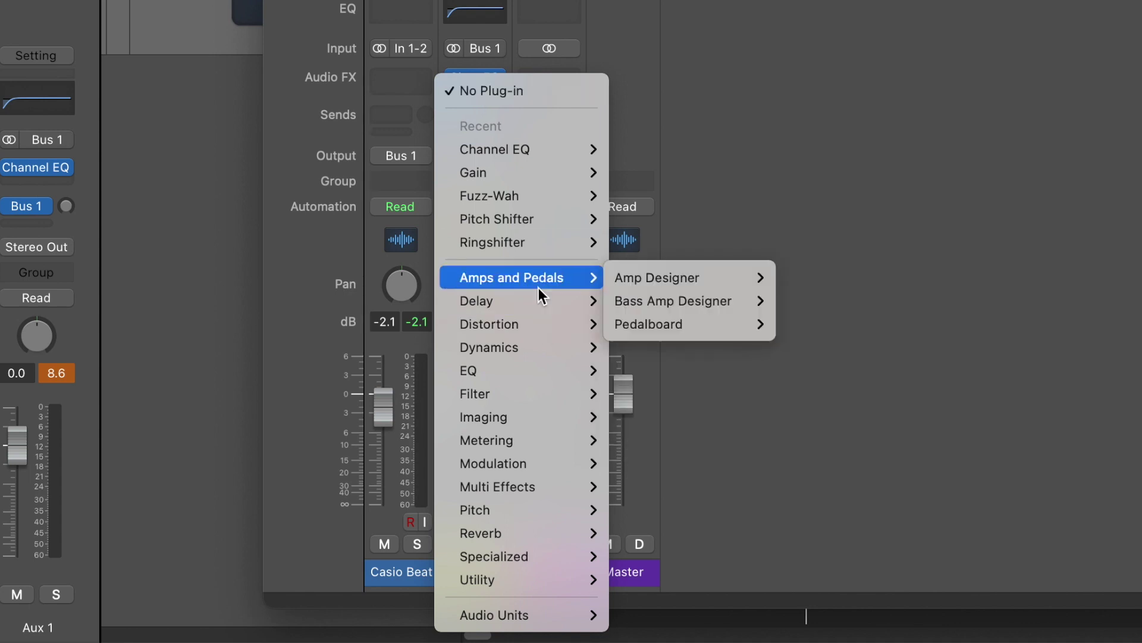
mouse_move(533, 302)
mouse_move(714, 393)
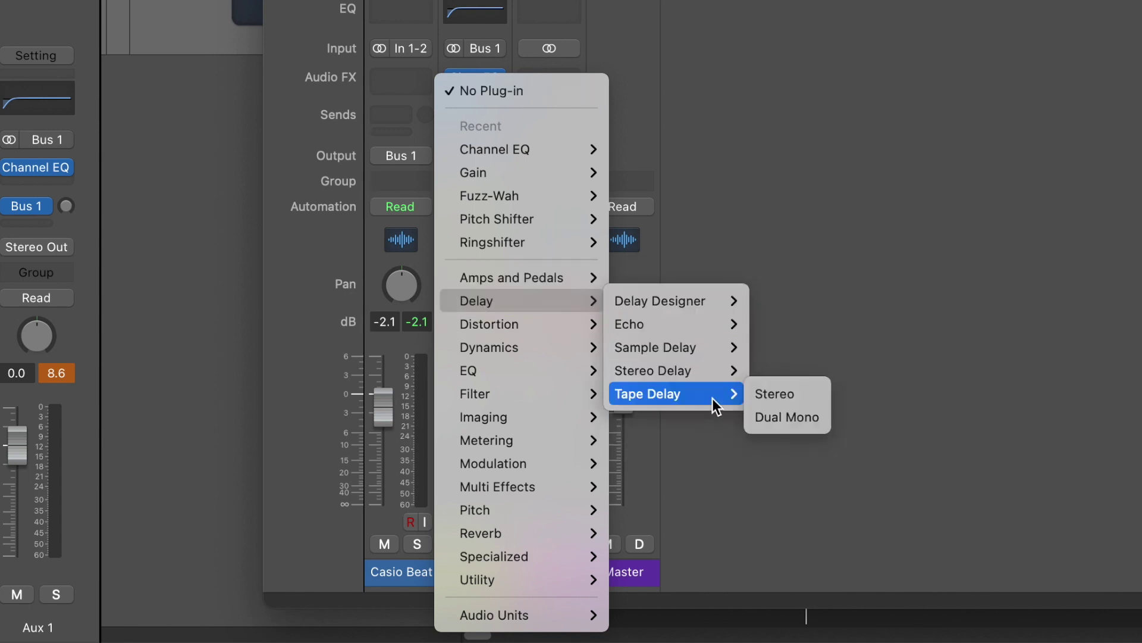
left_click(772, 394)
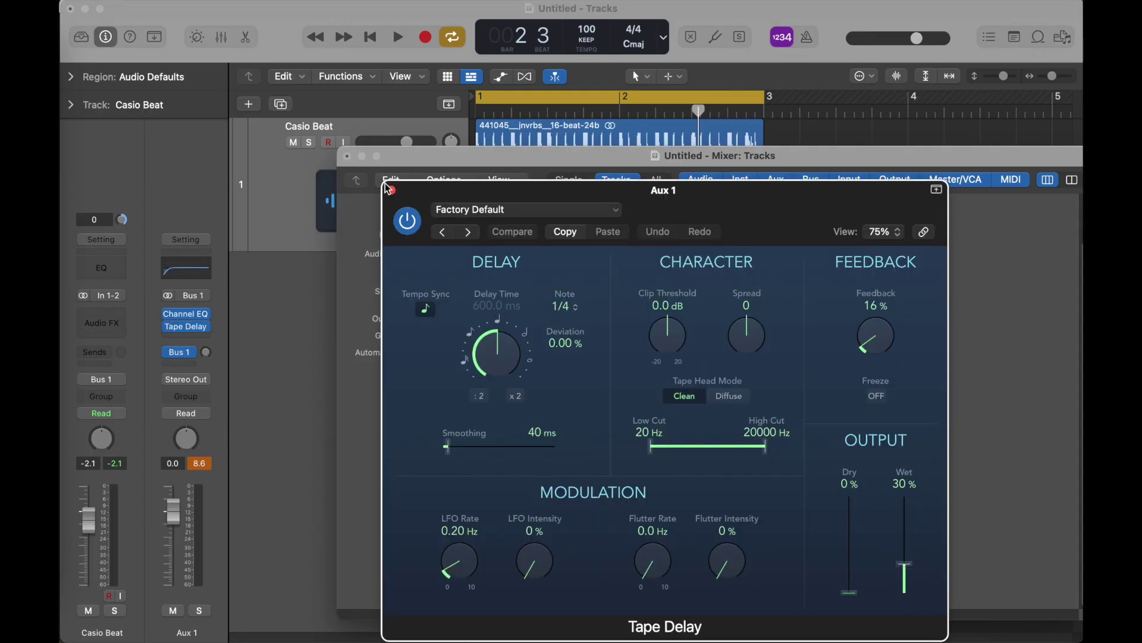
left_click(392, 190)
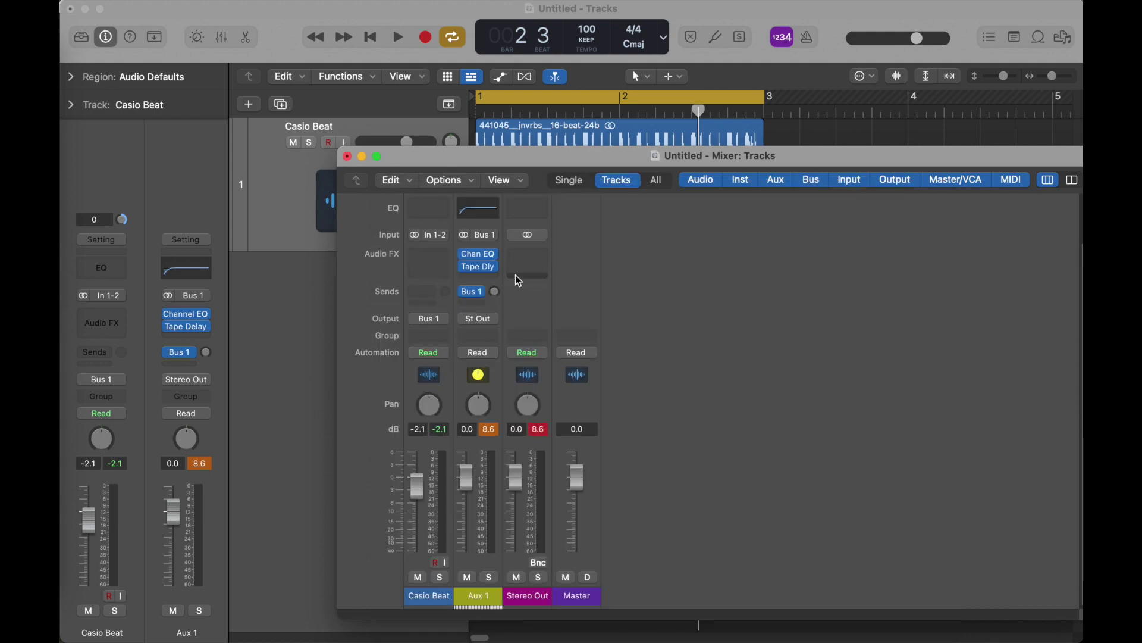
Insert a stereo Limiter after the Tape Delay on Aux 1 and close its window
left_click(493, 275)
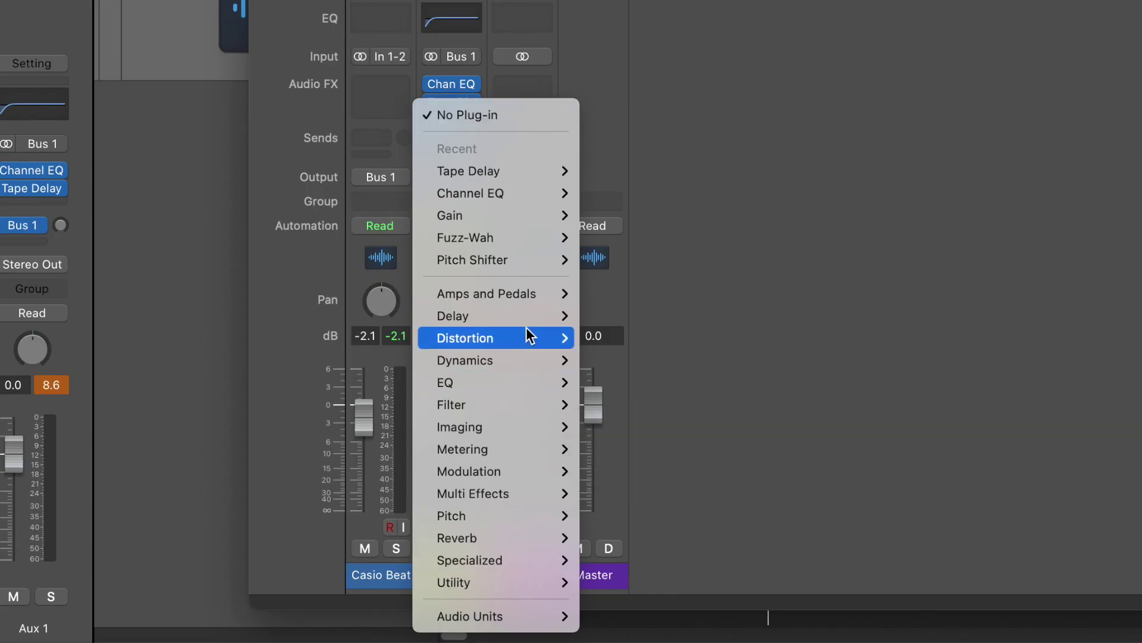
mouse_move(528, 335)
mouse_move(522, 359)
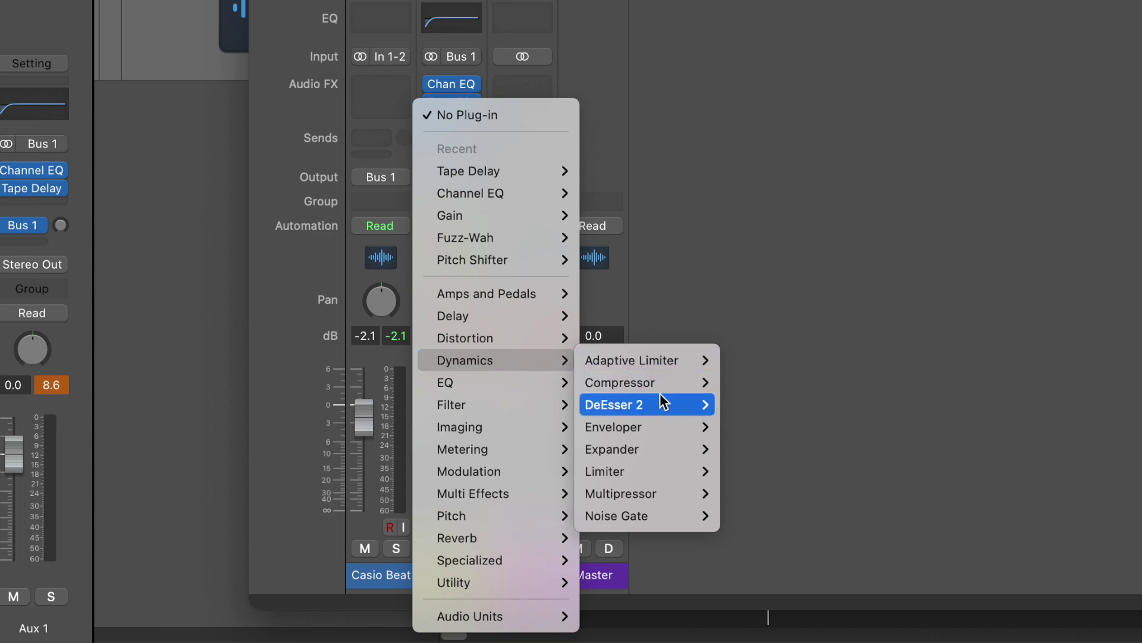
mouse_move(641, 475)
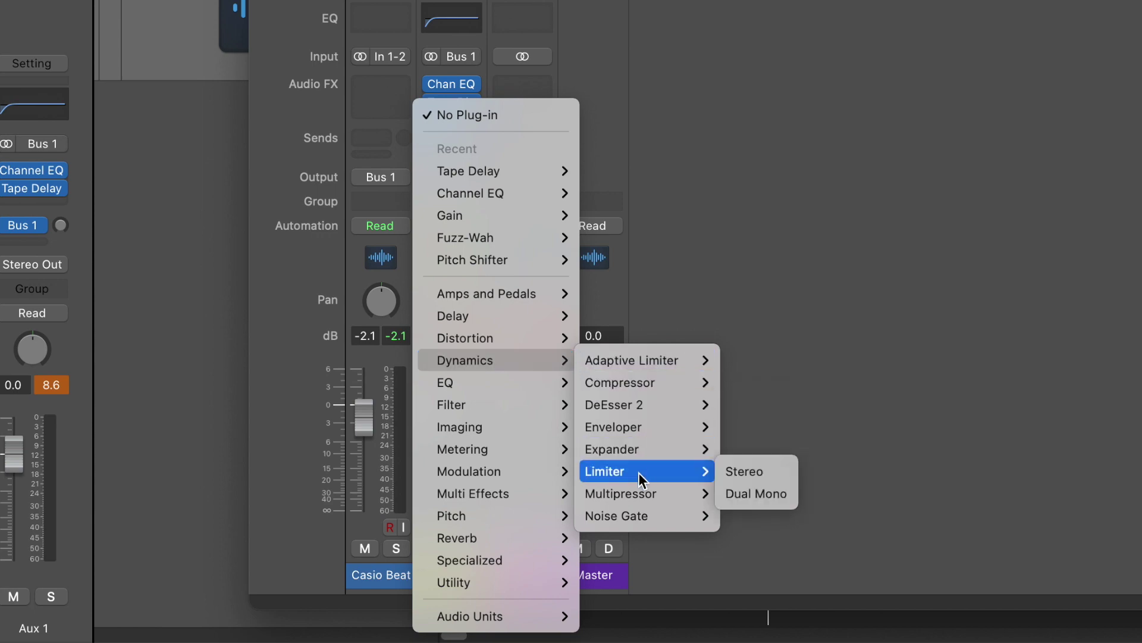
left_click(735, 471)
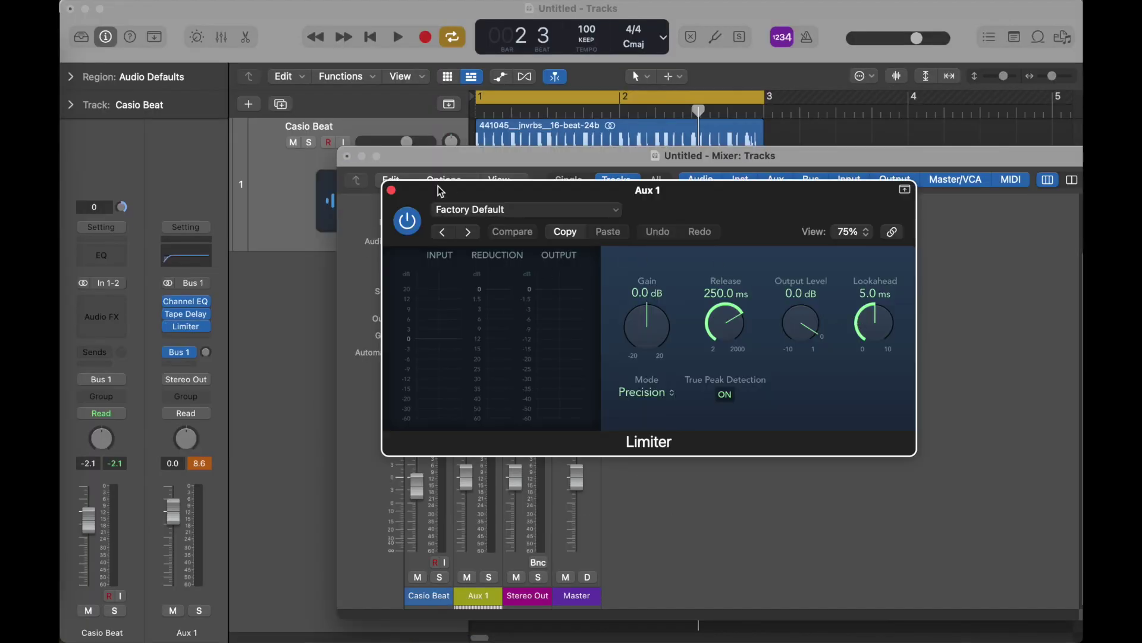
left_click(392, 191)
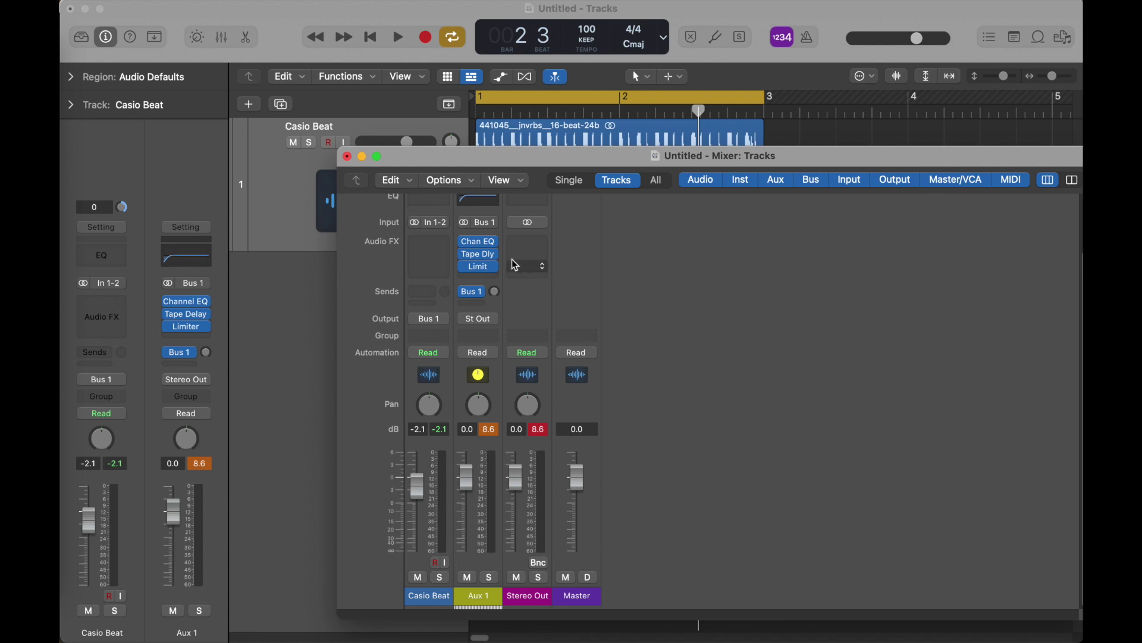
Set the Tape Delay's feedback to 0 % and place its window beside the Mixer
left_click(473, 251)
left_click_drag(897, 335, 880, 369)
left_click_drag(516, 192, 642, 188)
left_click_drag(442, 162, 309, 159)
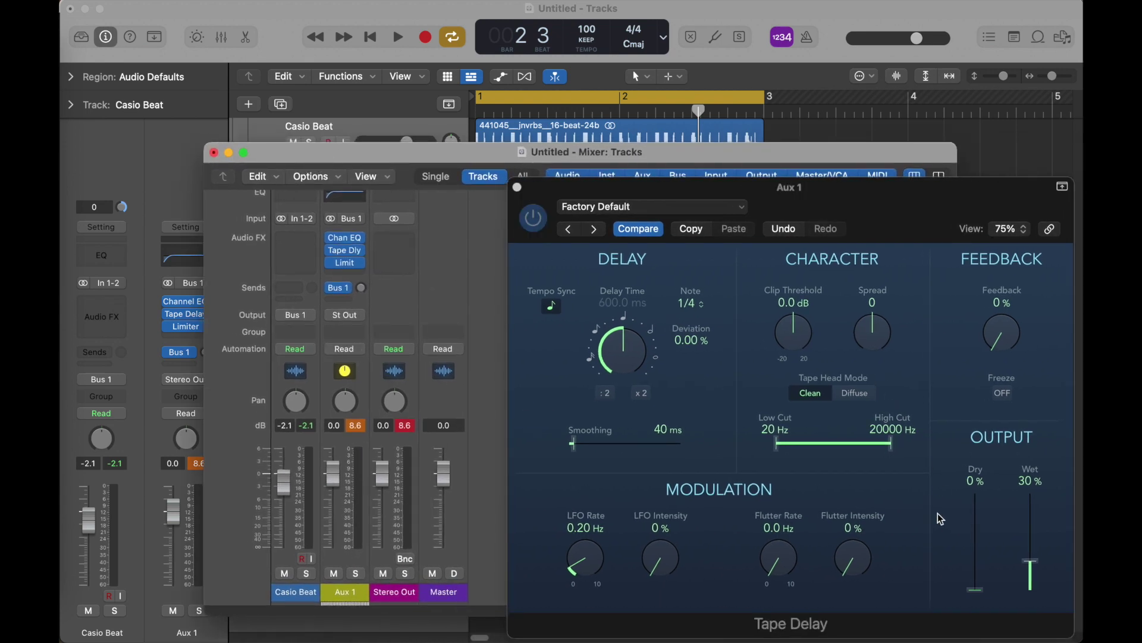
While the loop plays, set the Tape Delay's wet level to 84 % and raise Aux 1's Bus 1 send to 0.0 dB
key("space")
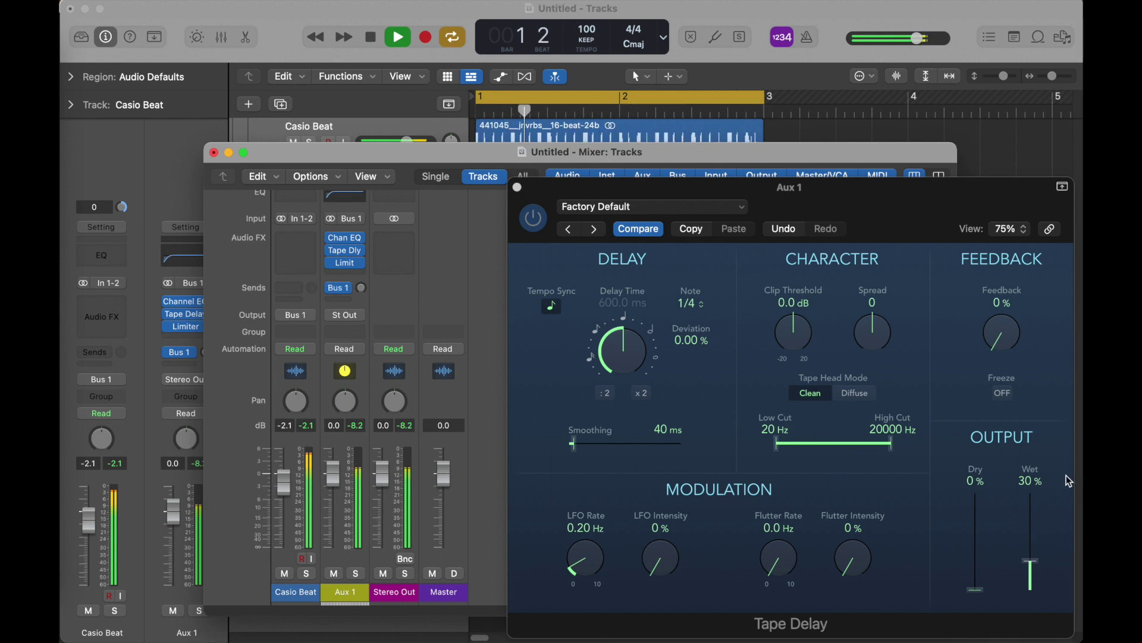
left_click_drag(1033, 553, 1032, 519)
left_click_drag(976, 588, 983, 628)
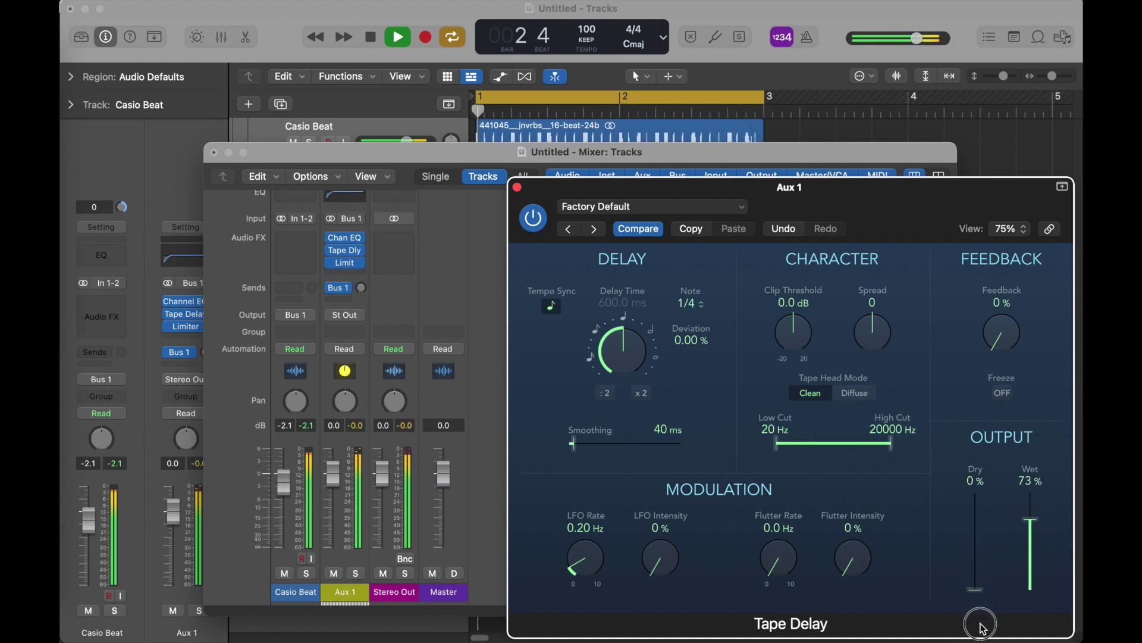
left_click_drag(1031, 518, 1031, 506)
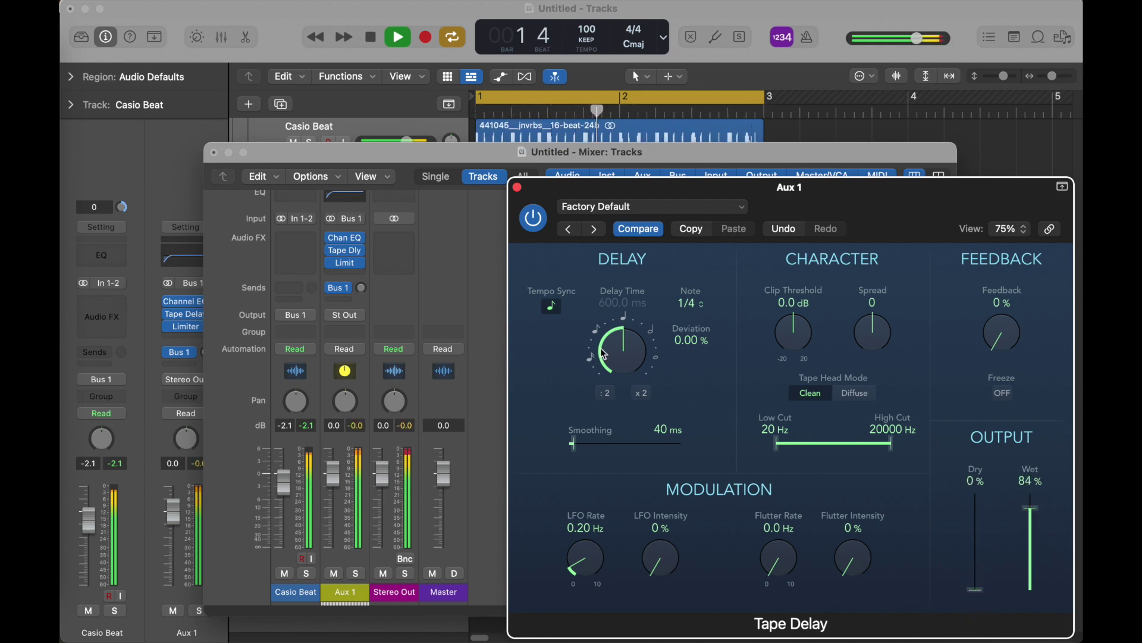
left_click_drag(361, 288, 365, 252)
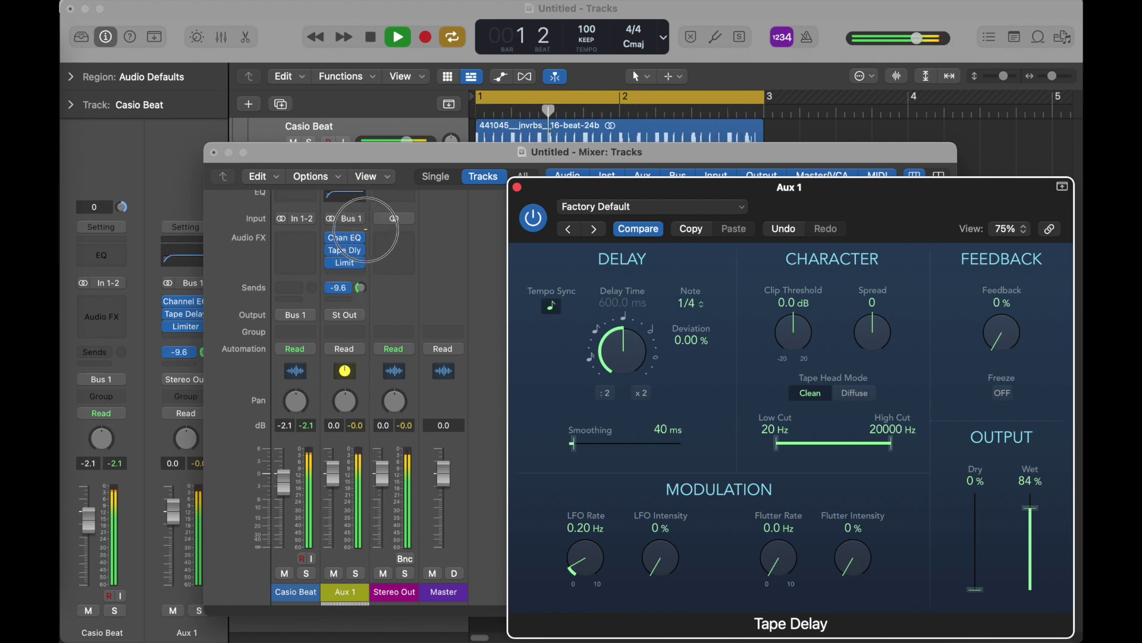
left_click_drag(361, 288, 366, 257)
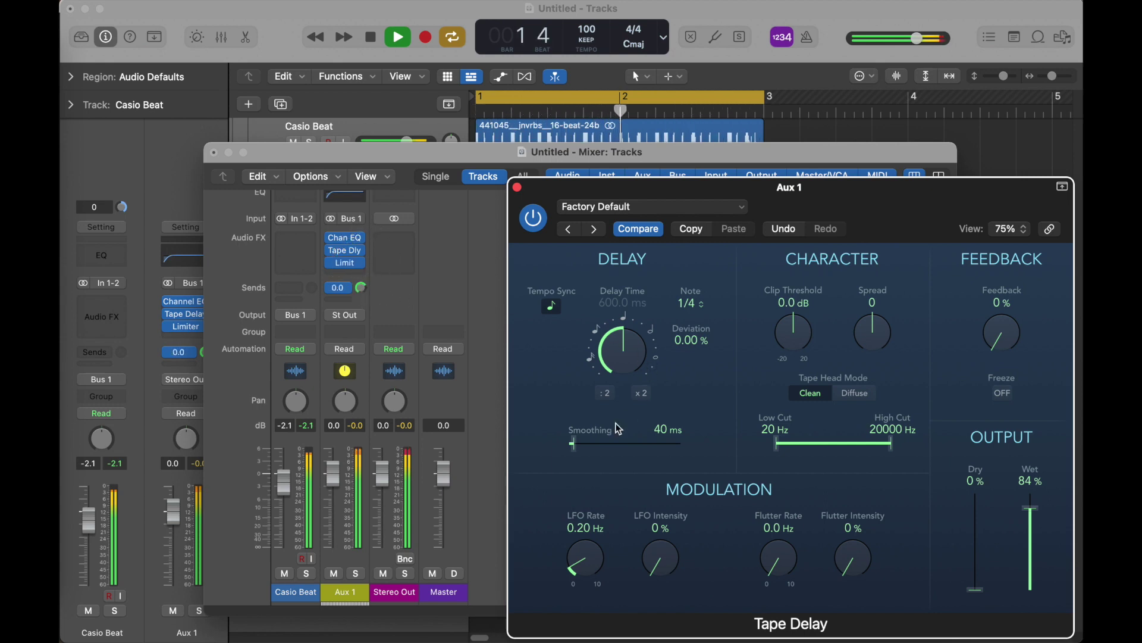
Move the Limiter down one slot on Aux 1 and insert a stereo Ringshifter between the Tape Delay and the Limiter
left_click_drag(349, 263, 350, 274)
left_click(351, 252)
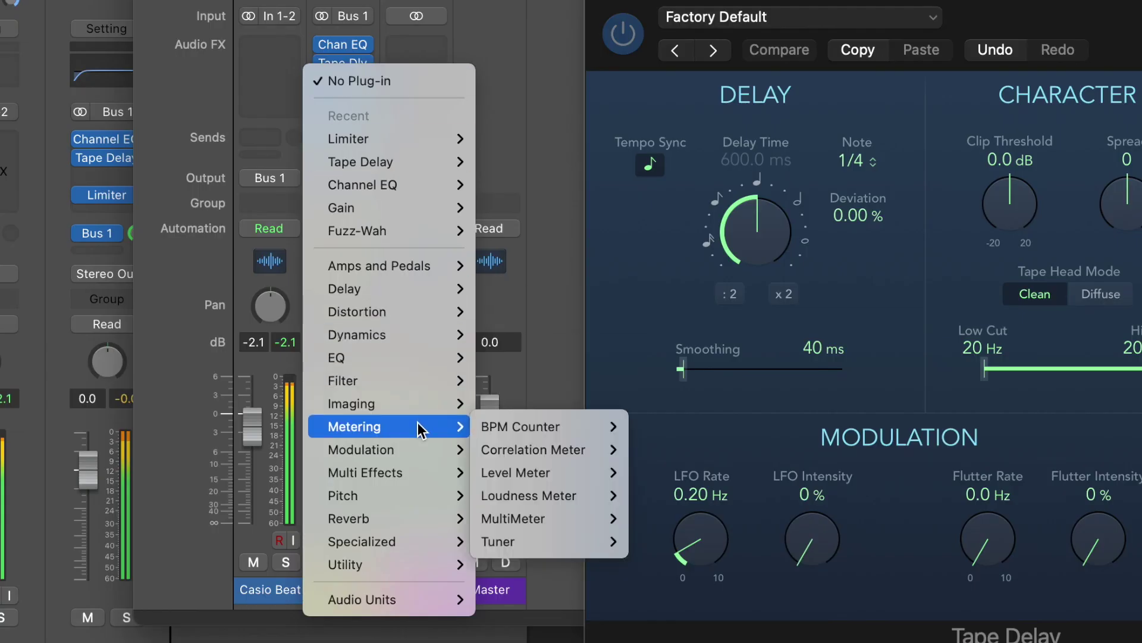
mouse_move(418, 447)
mouse_move(547, 458)
mouse_move(590, 553)
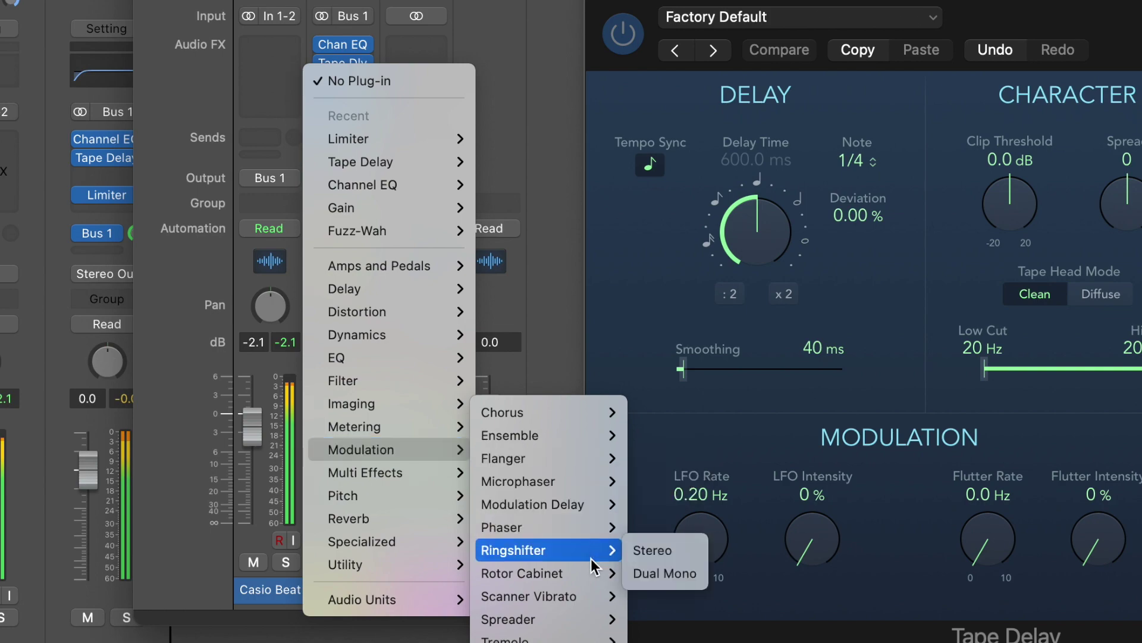
left_click(652, 551)
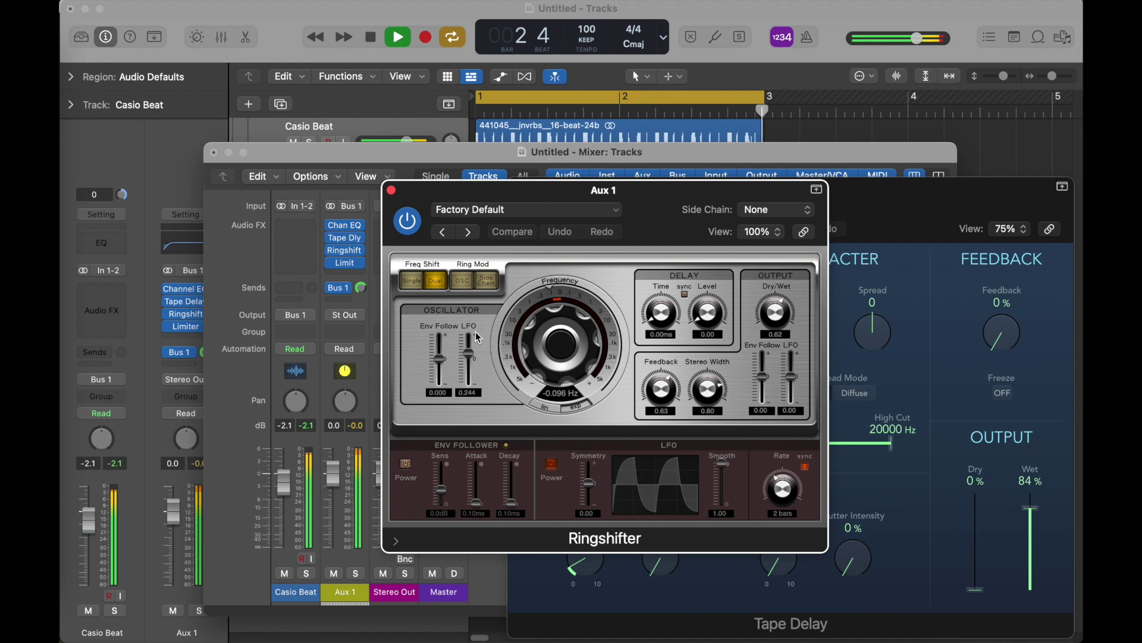
Move the Limiter down another slot on Aux 1, insert a stereo Gain plug-in before it and close the Gain window
left_click_drag(345, 263, 349, 277)
left_click(348, 277)
mouse_move(413, 512)
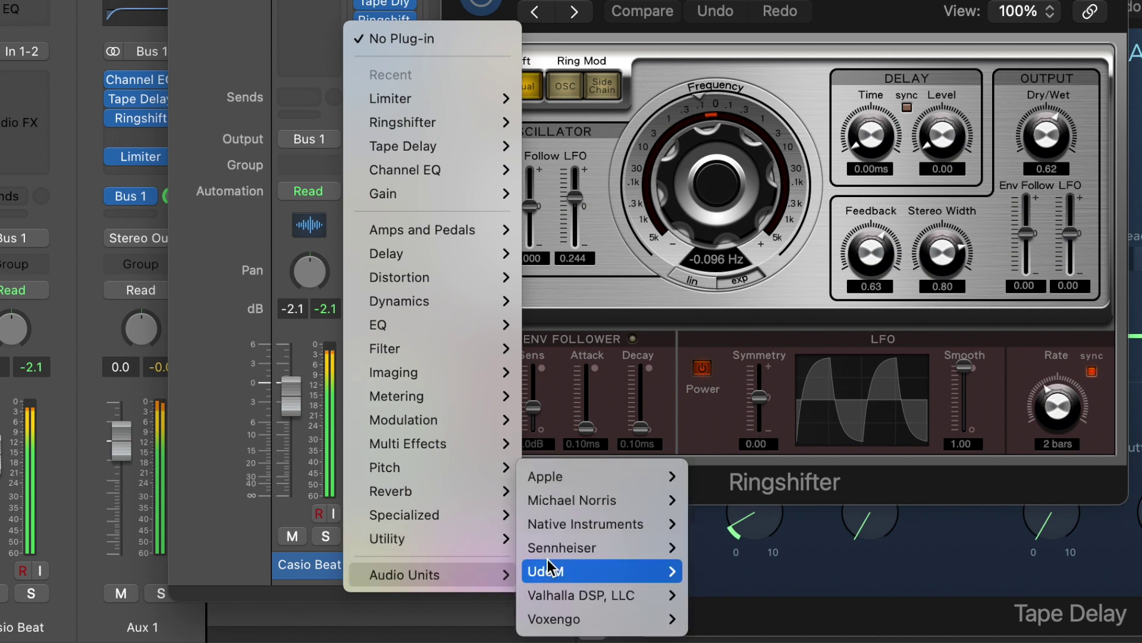
mouse_move(452, 543)
mouse_move(565, 563)
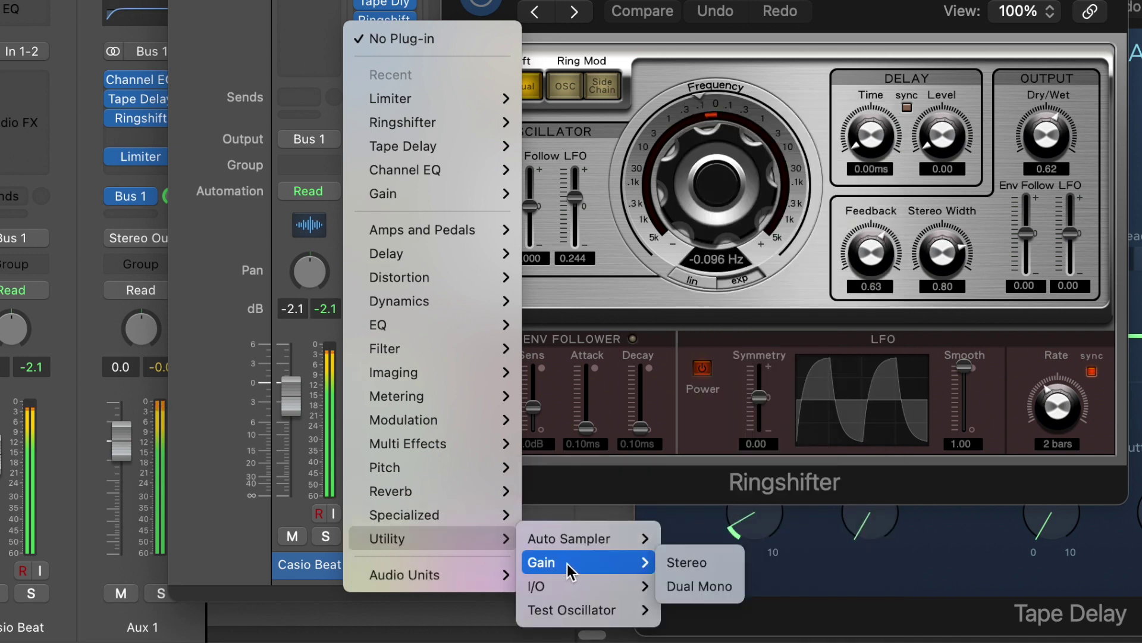
left_click(700, 563)
left_click(613, 117)
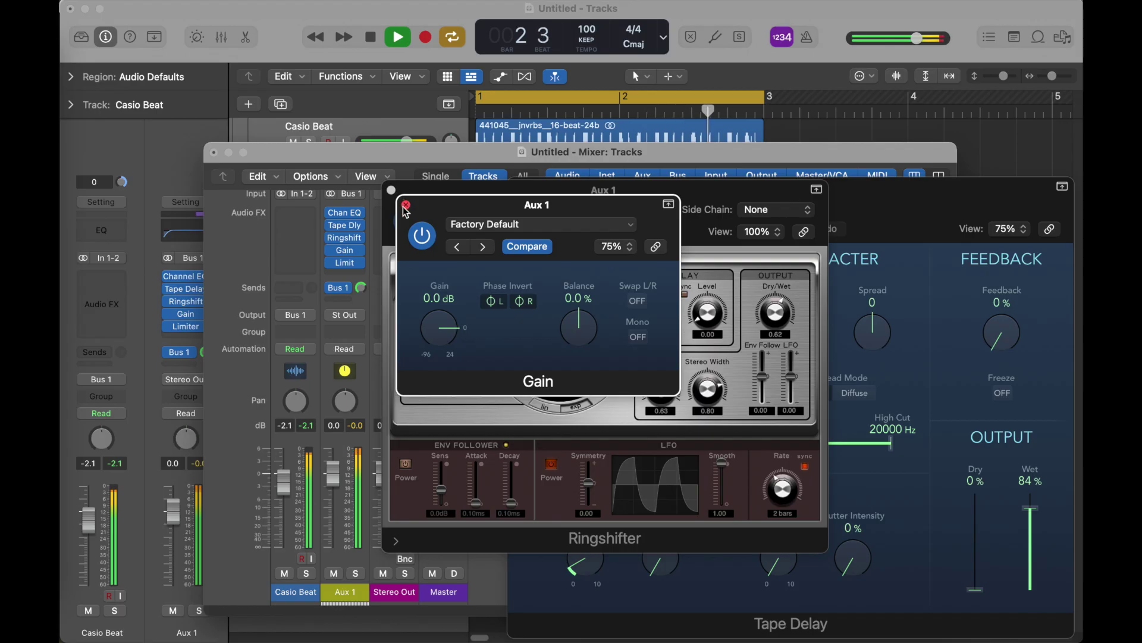
left_click(406, 205)
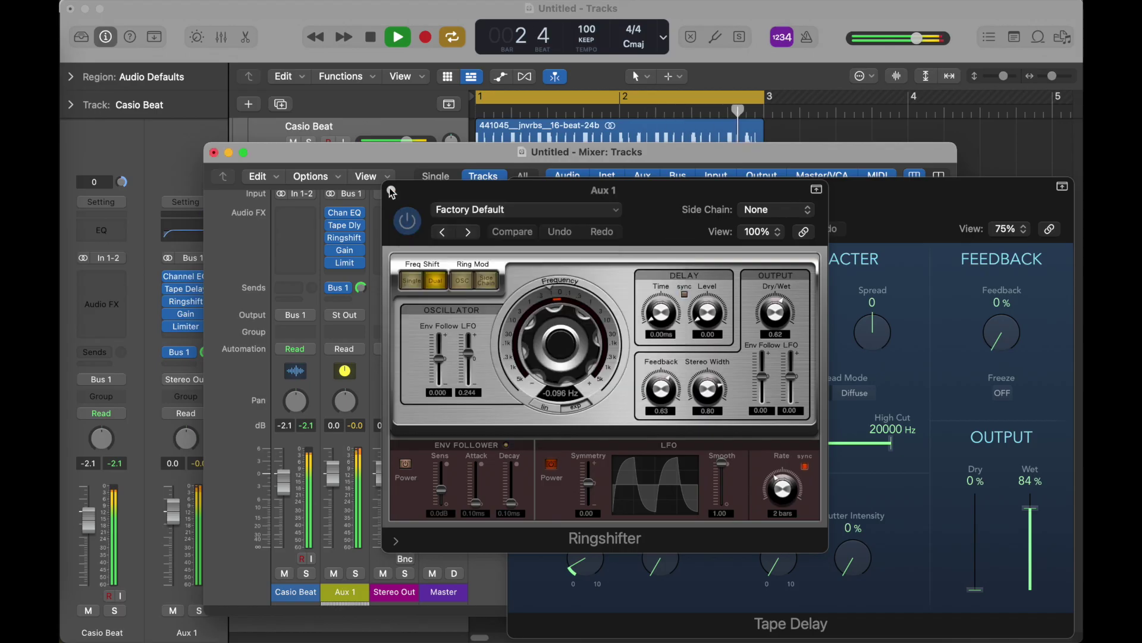
Close the Ringshifter window and replace the Ringshifter on Aux 1 with a stereo Space Designer reverb
left_click(392, 190)
mouse_move(362, 241)
left_click(361, 240)
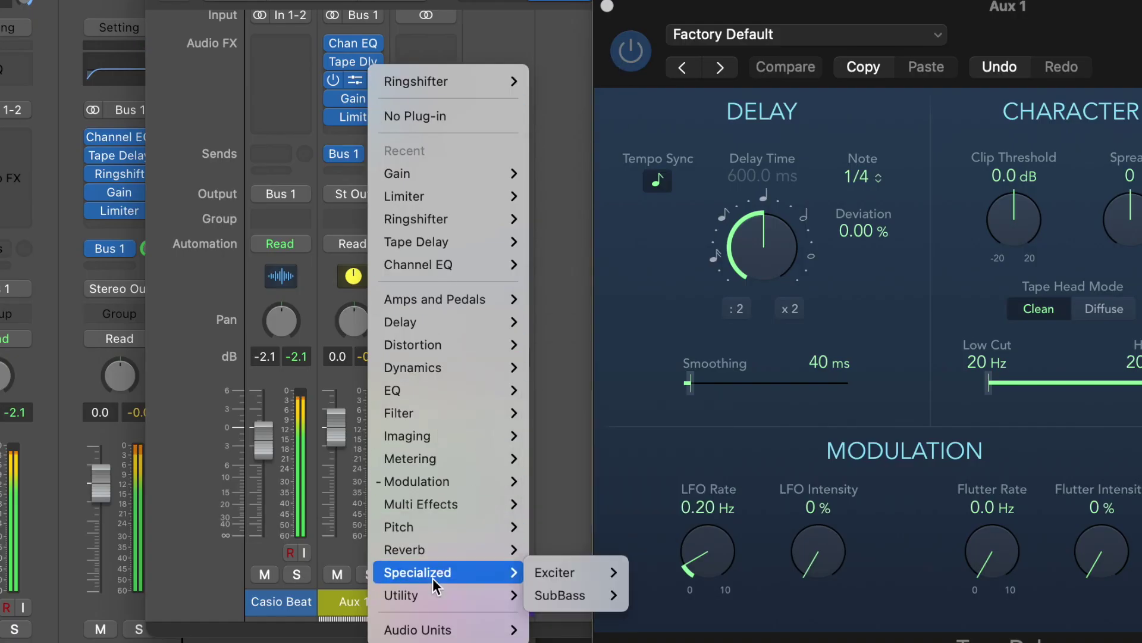
mouse_move(441, 551)
mouse_move(619, 624)
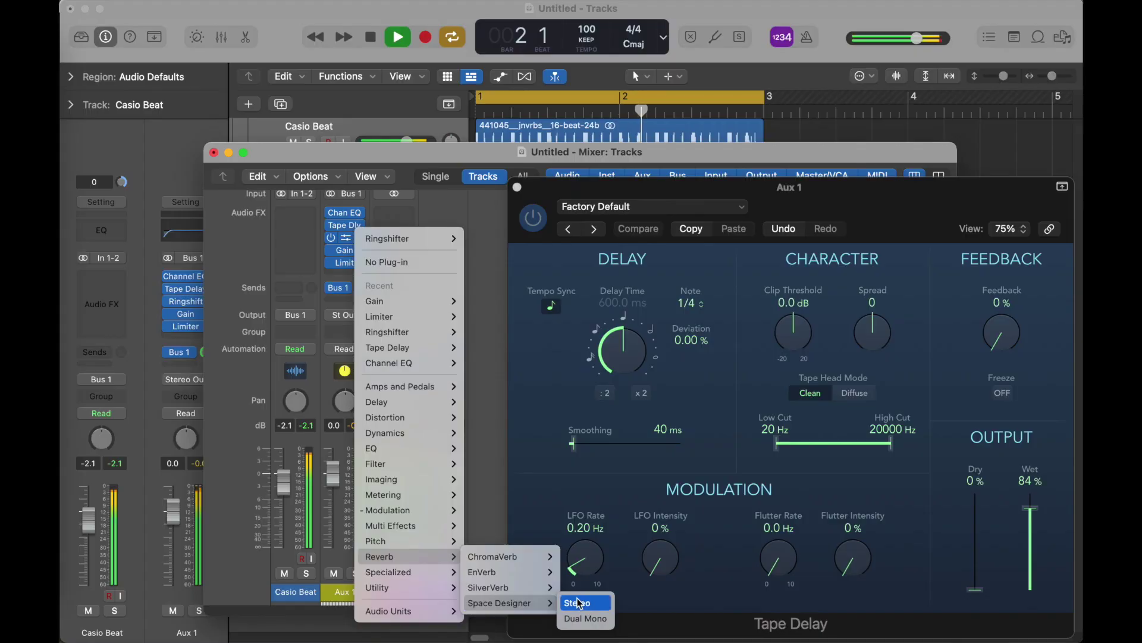
left_click(696, 618)
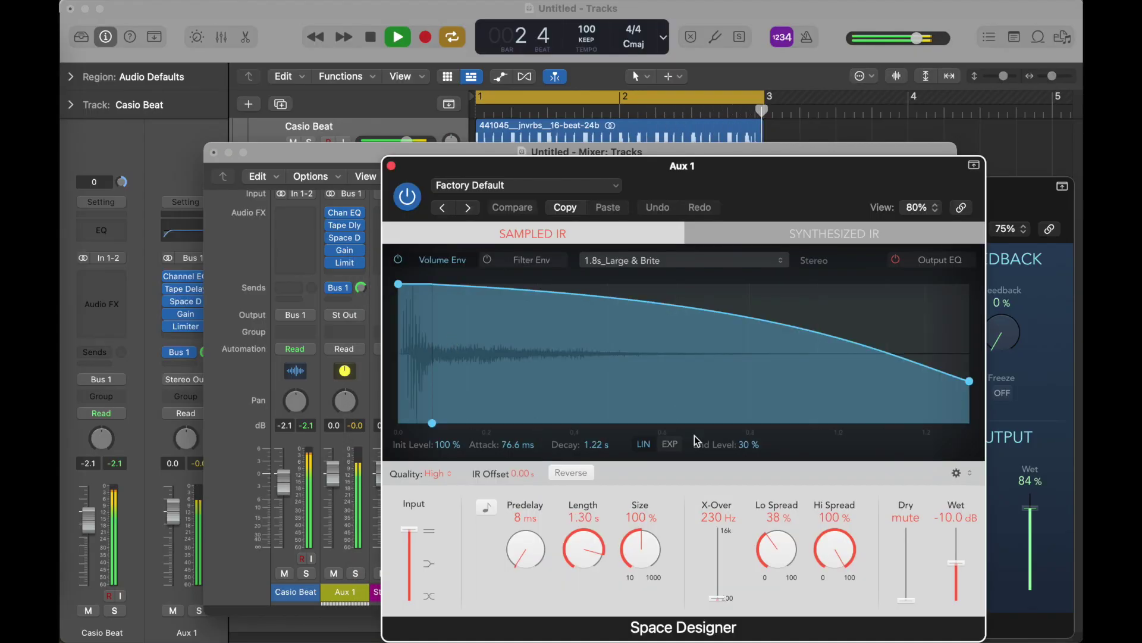
Set Space Designer's wet level to 0.0 dB, lower Aux 1's Bus 1 send to about -27.7 dB and close Space Designer
left_click_drag(959, 565, 968, 522)
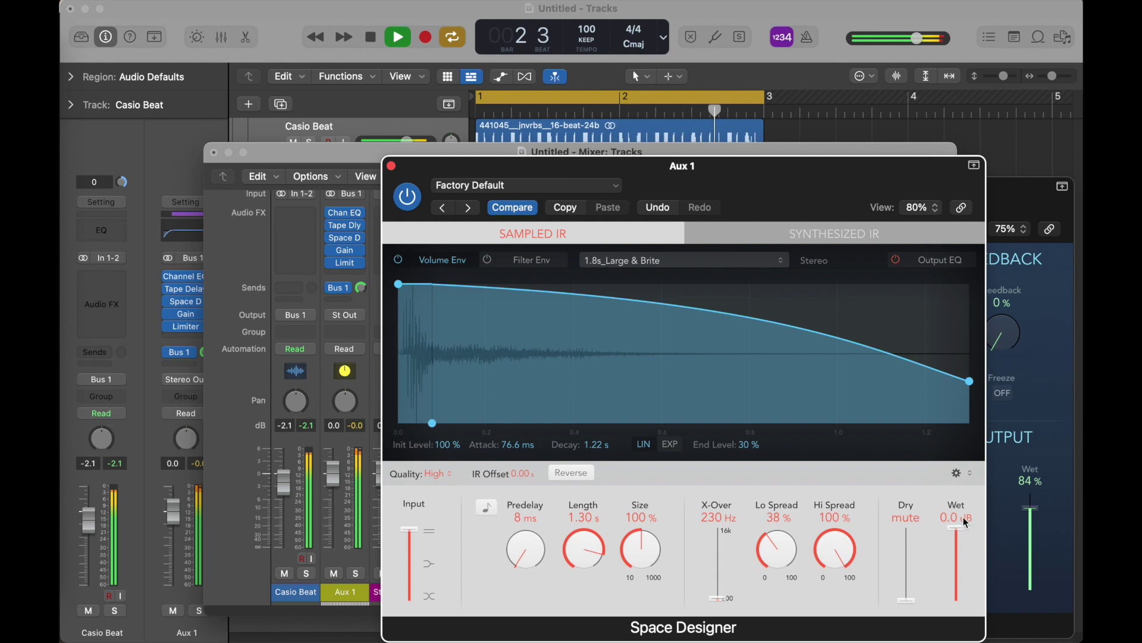
left_click_drag(364, 294, 369, 373)
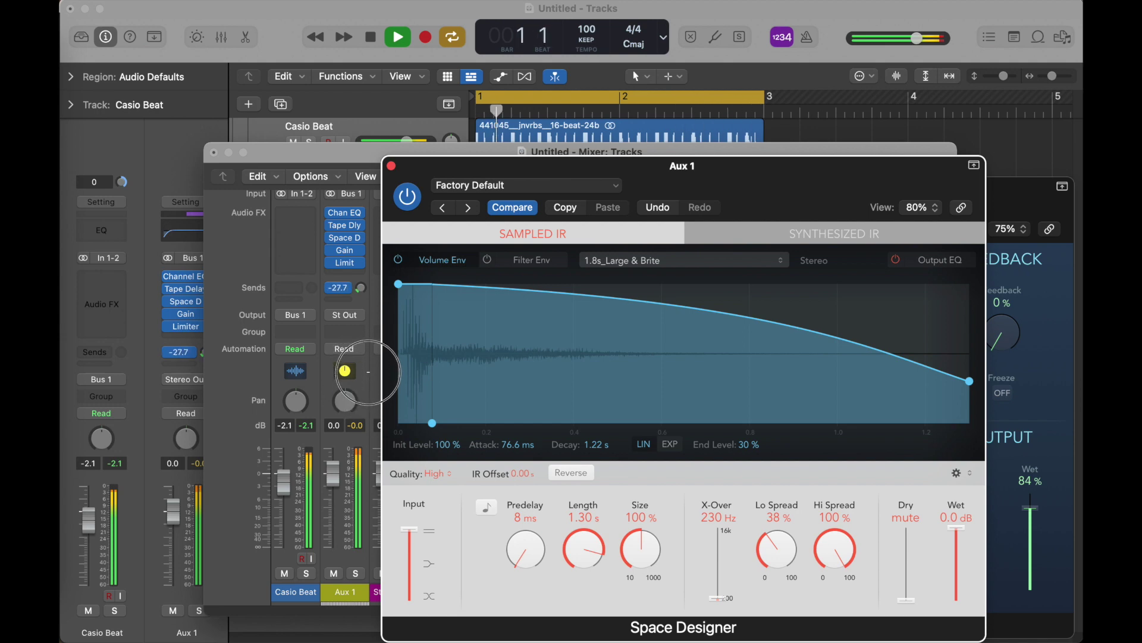
left_click(391, 166)
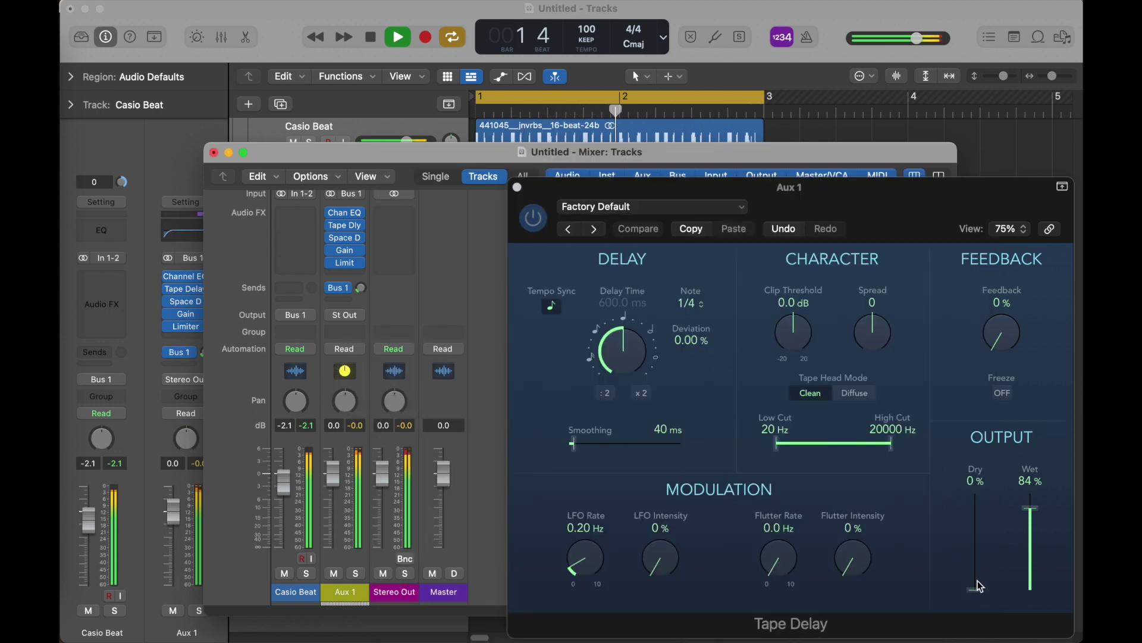
Set the Tape Delay to 100 % dry and 40 % wet, and Space Designer to 0.0 dB dry and -26.0 dB wet
left_click_drag(978, 590, 1032, 619)
left_click_drag(977, 521, 977, 493)
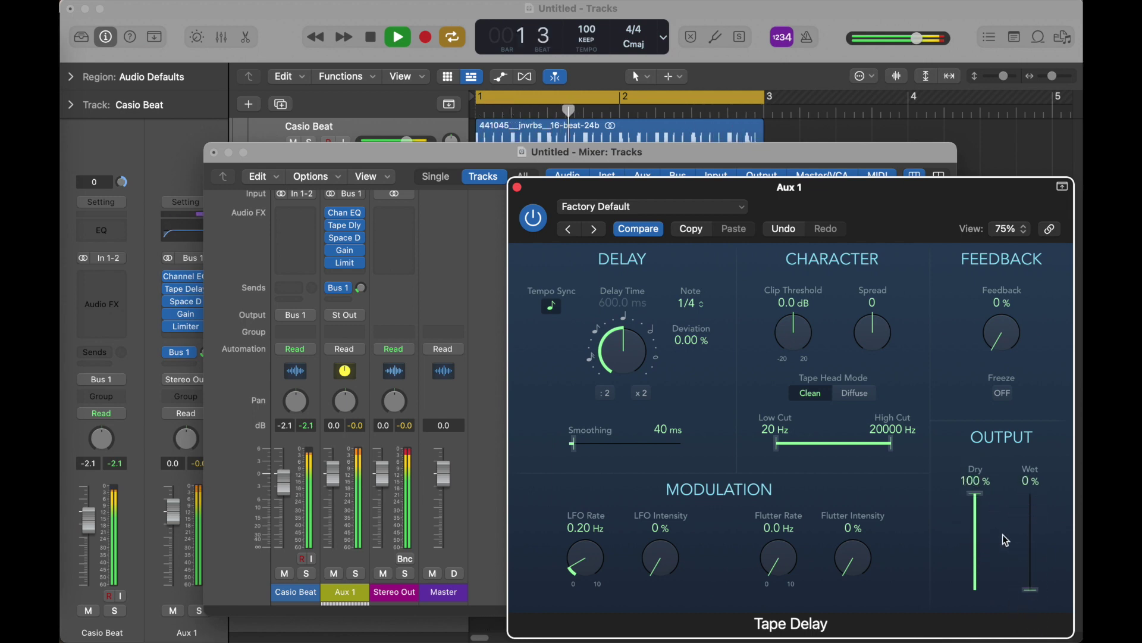
left_click_drag(1040, 585, 1031, 550)
left_click(345, 237)
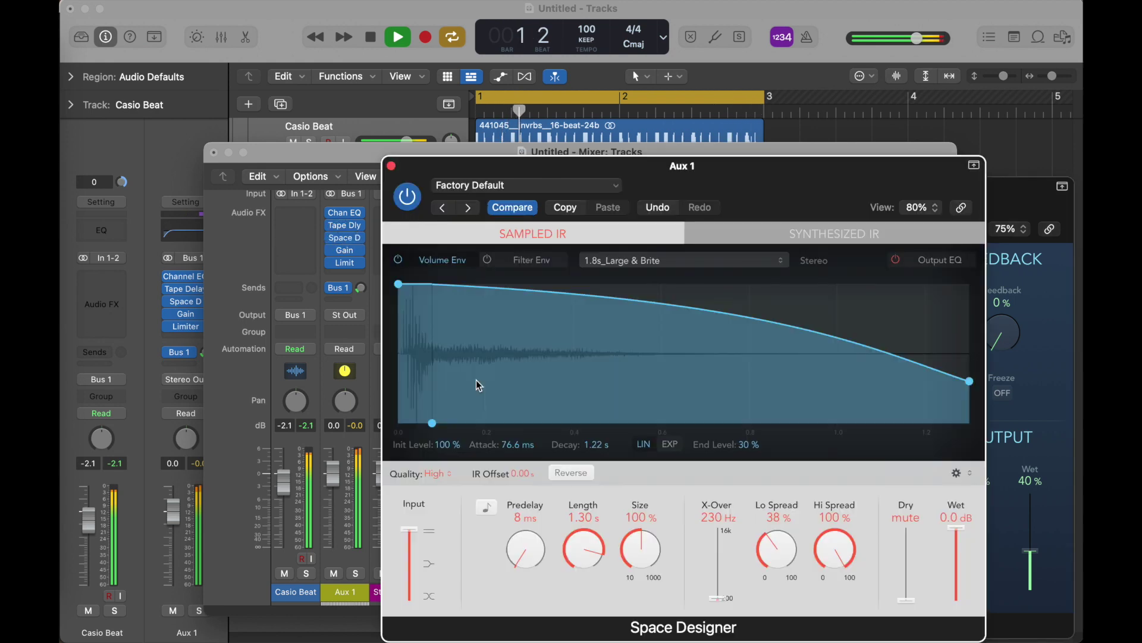
left_click_drag(906, 600, 962, 585)
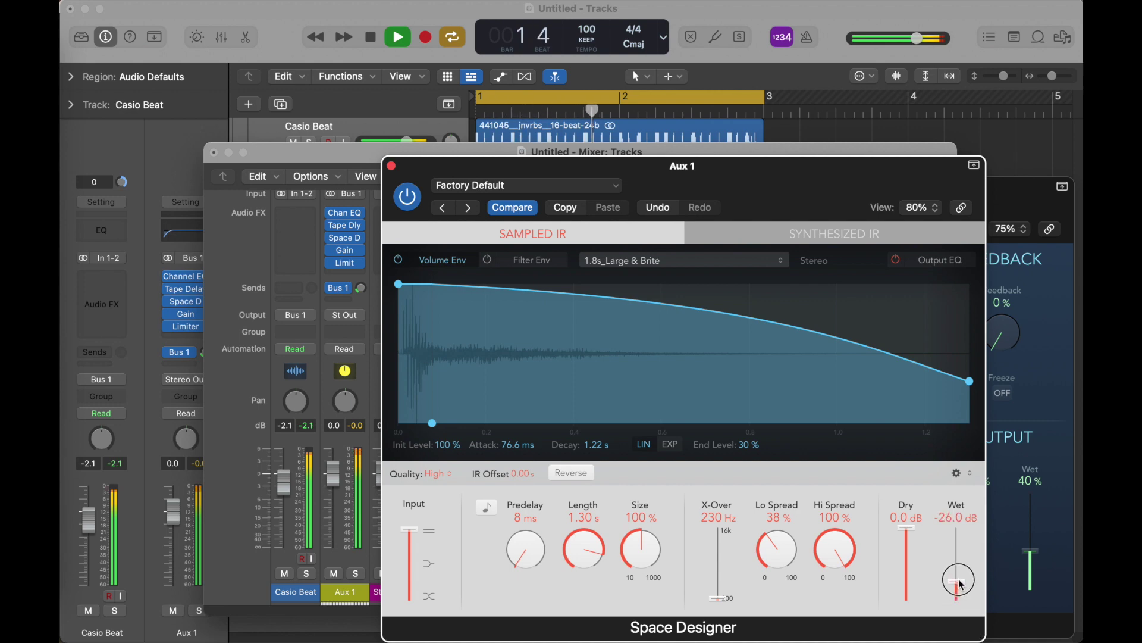
Raise the Tape Delay's wet level to 85 % and Space Designer's wet level to -16.0 dB
left_click_drag(1052, 532, 1033, 513)
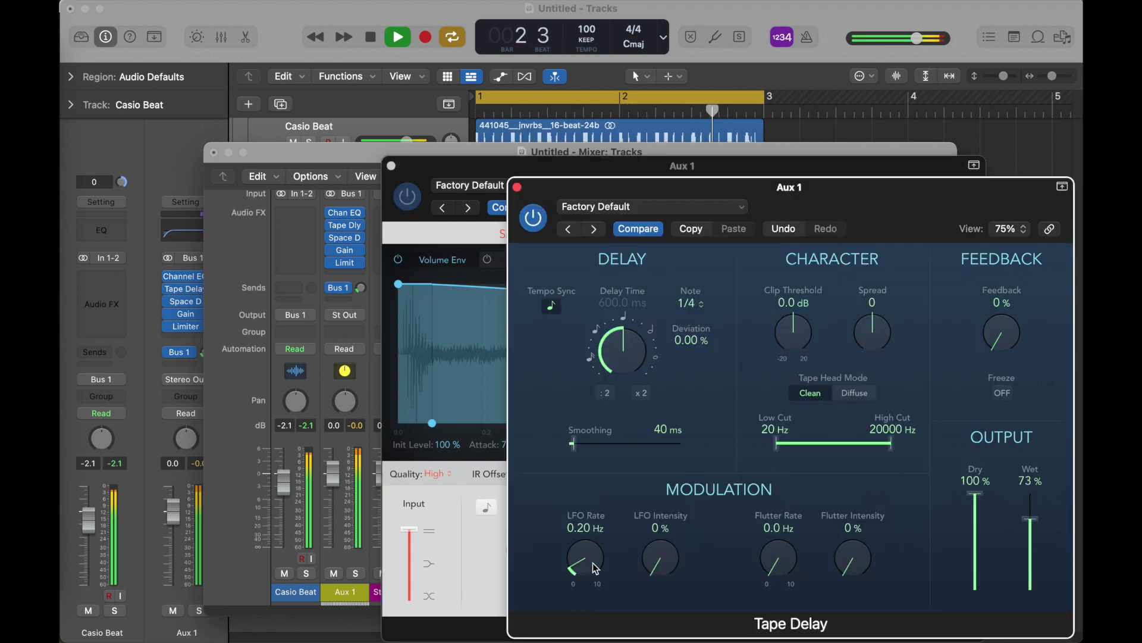
left_click(490, 564)
mouse_move(968, 584)
left_mouse_down()
mouse_move(965, 566)
mouse_move(958, 579)
left_mouse_up()
left_click(1027, 527)
left_click_drag(1027, 526, 1034, 513)
In the Mixer, raise Aux 1's Bus 1 send and move the Limiter down one slot to free a slot after Gain
left_click(316, 156)
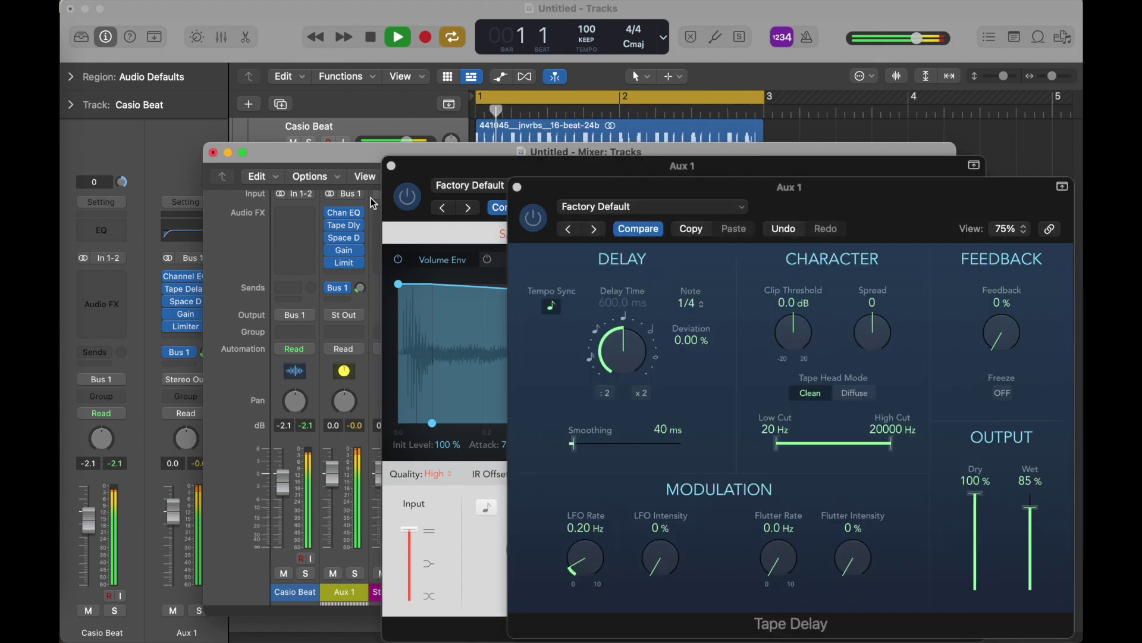
left_click_drag(365, 296, 384, 213)
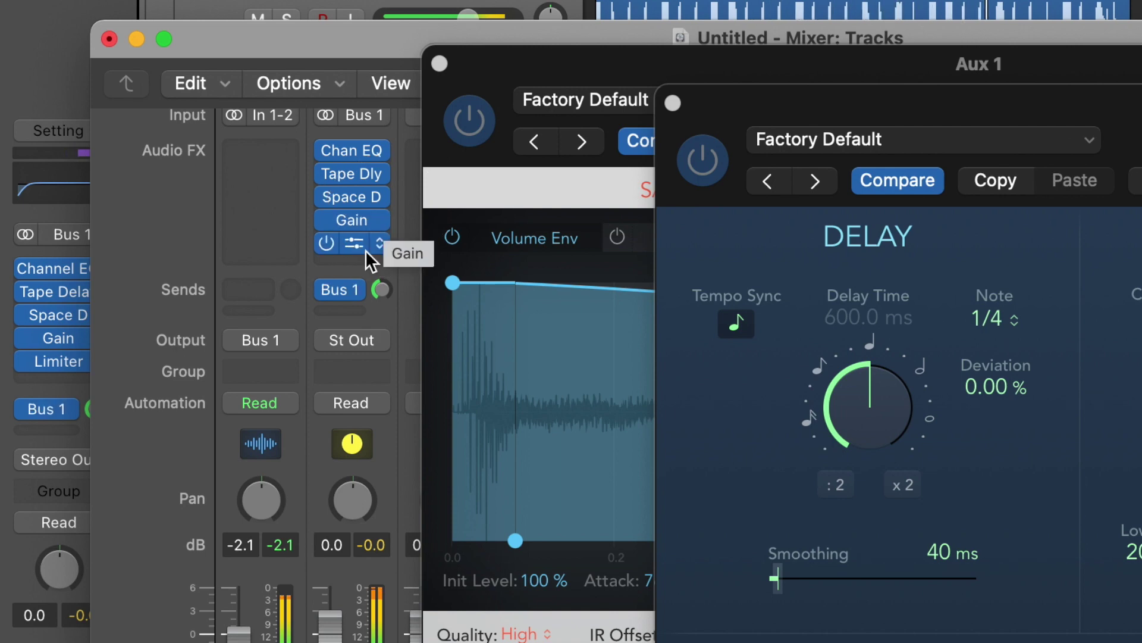
left_click_drag(380, 286, 350, 262)
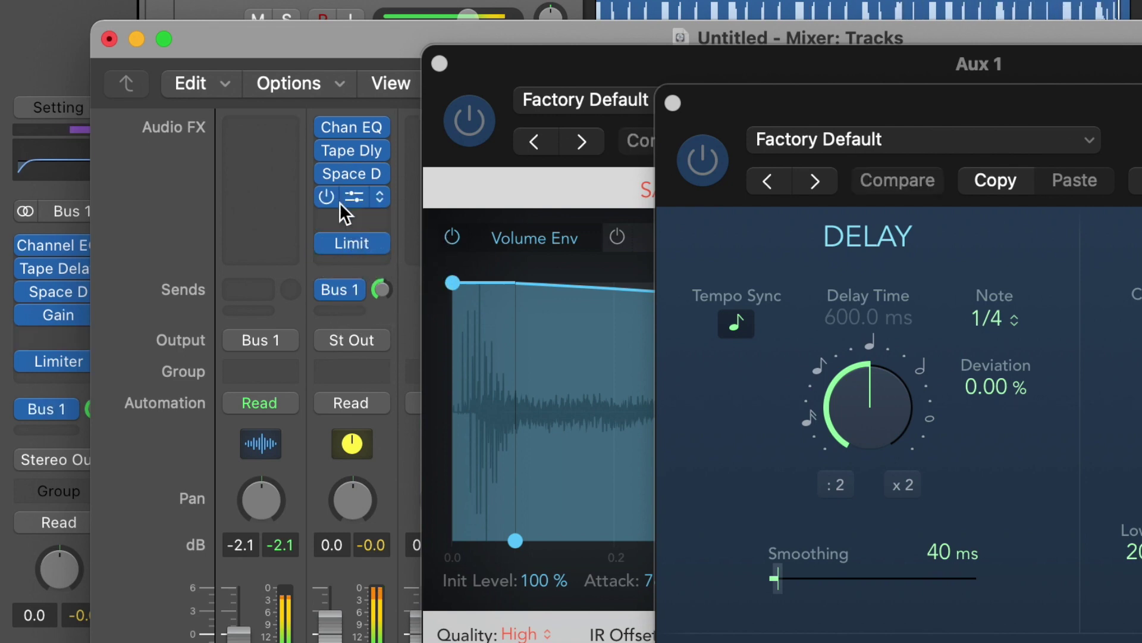
left_click(347, 194)
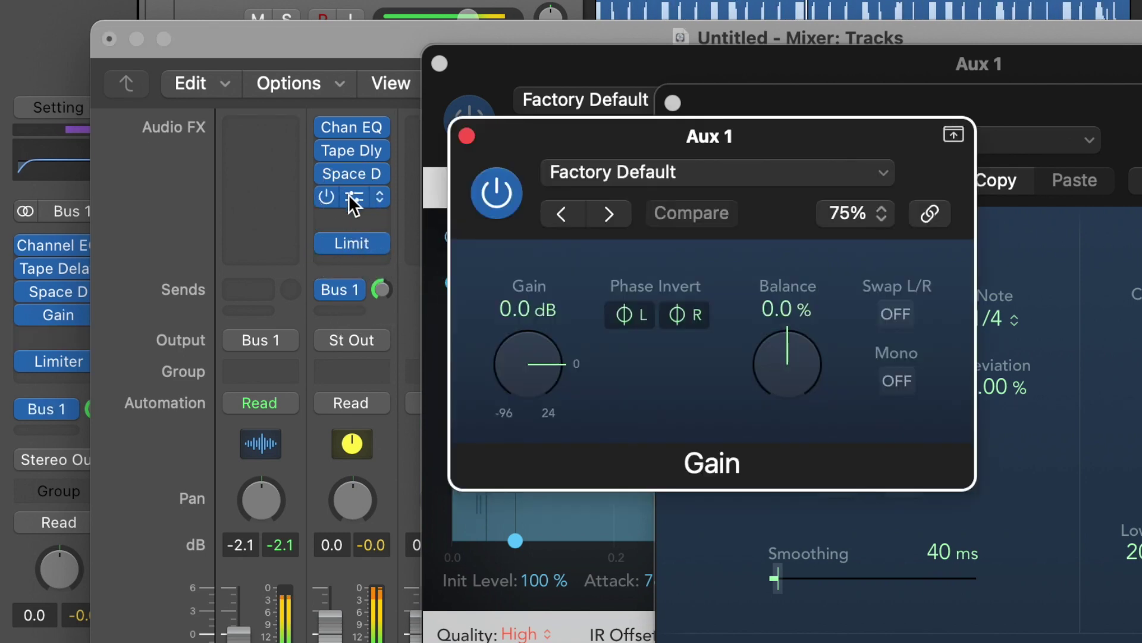
left_click(455, 127)
left_click(473, 132)
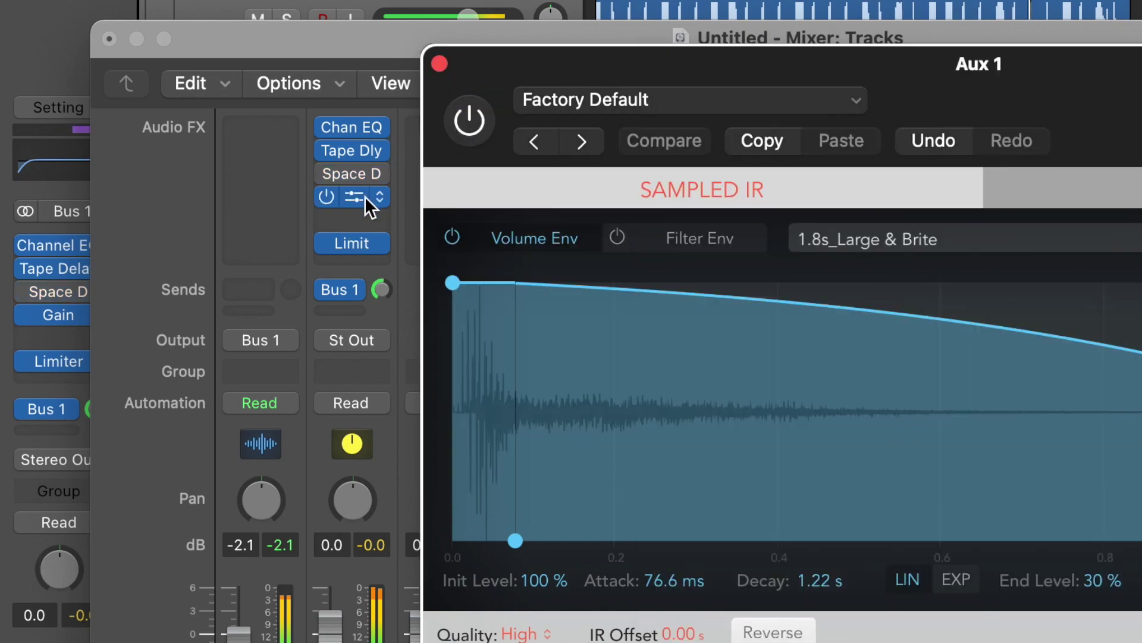
Insert a Pitch Shifter in the free slot between Gain and the Limiter on Aux 1
left_click(368, 197)
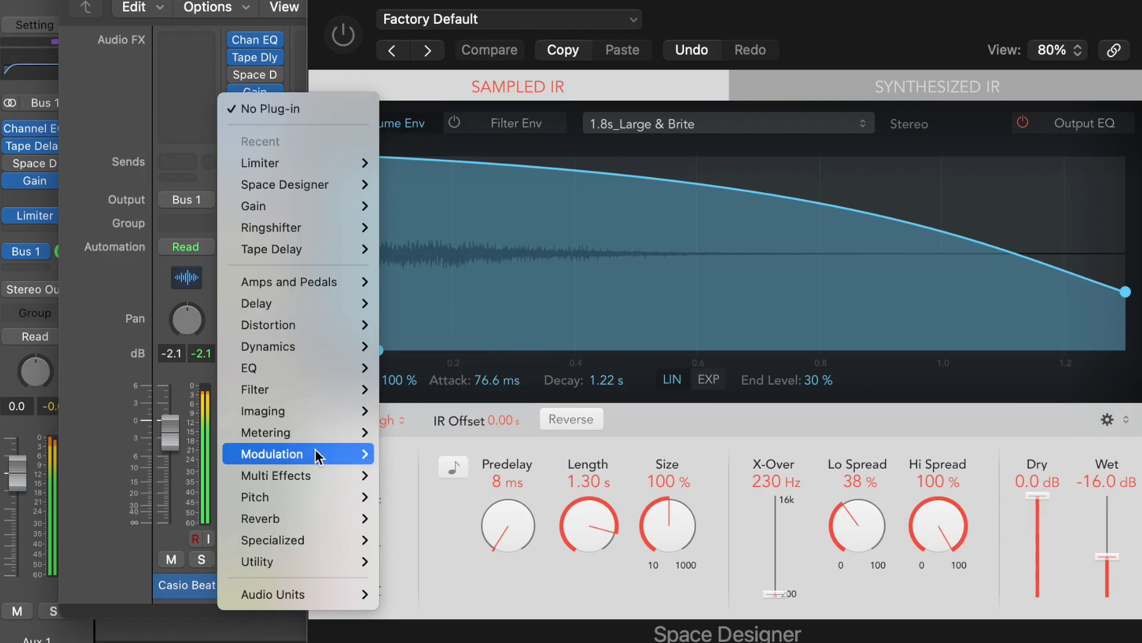
mouse_move(320, 456)
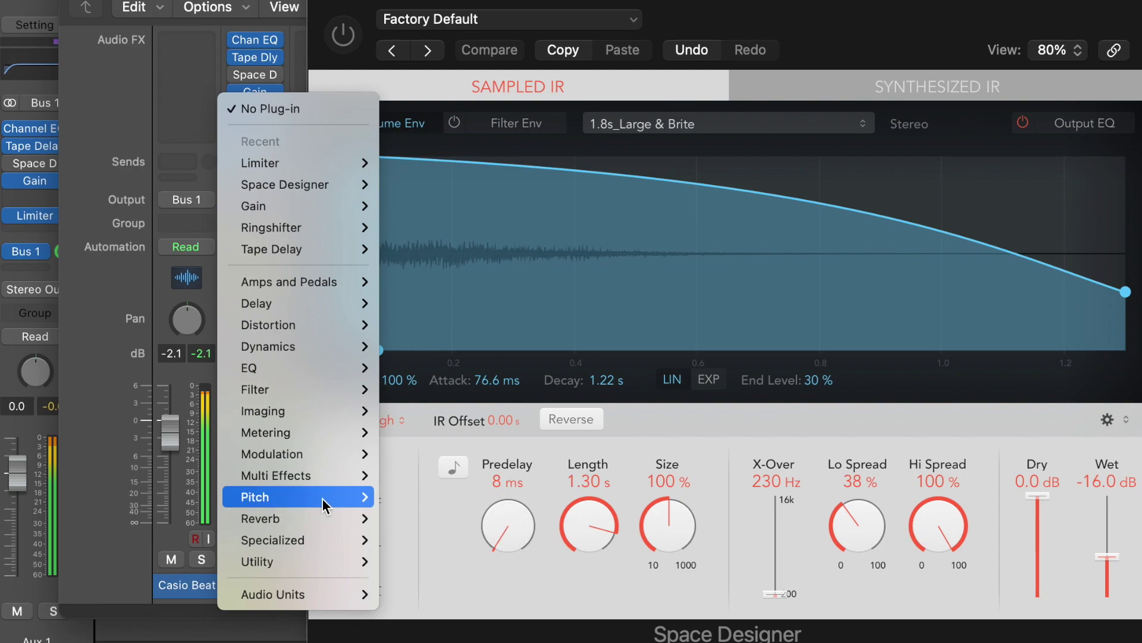
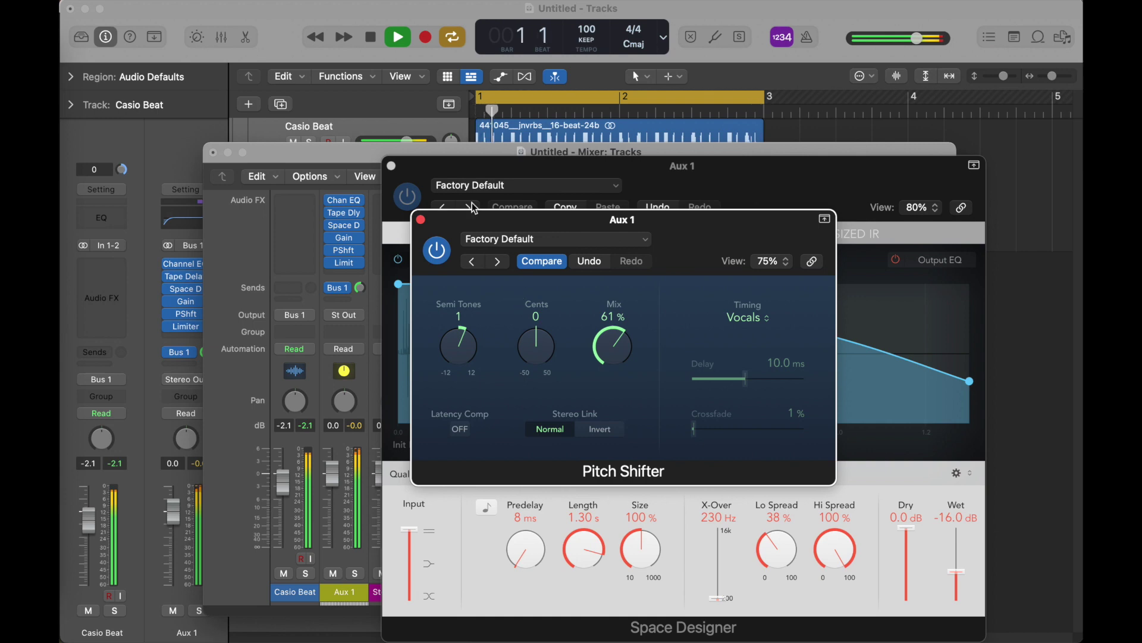
Delete the audio region from the Casio Beat track and close the Space Designer window
left_click(637, 129)
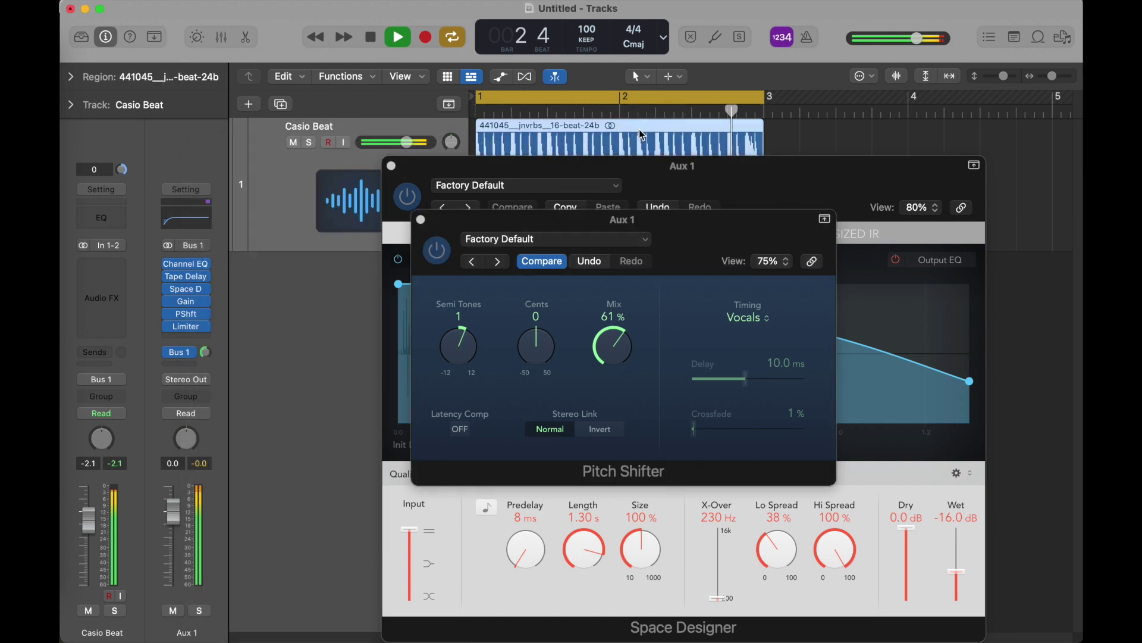
key("Delete")
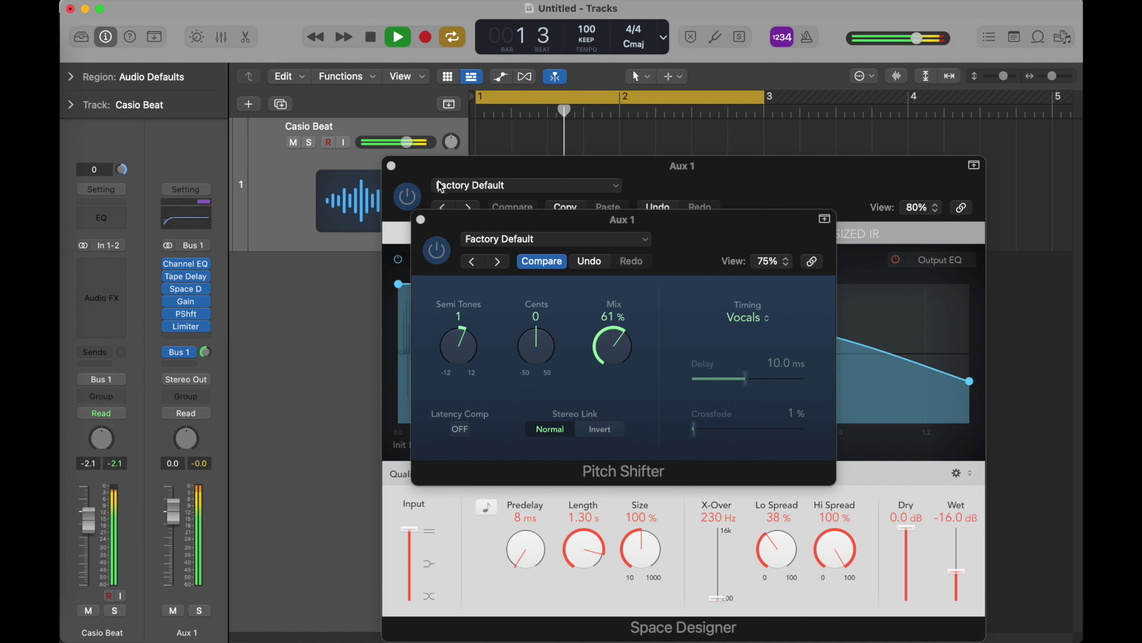
left_click_drag(449, 167, 609, 143)
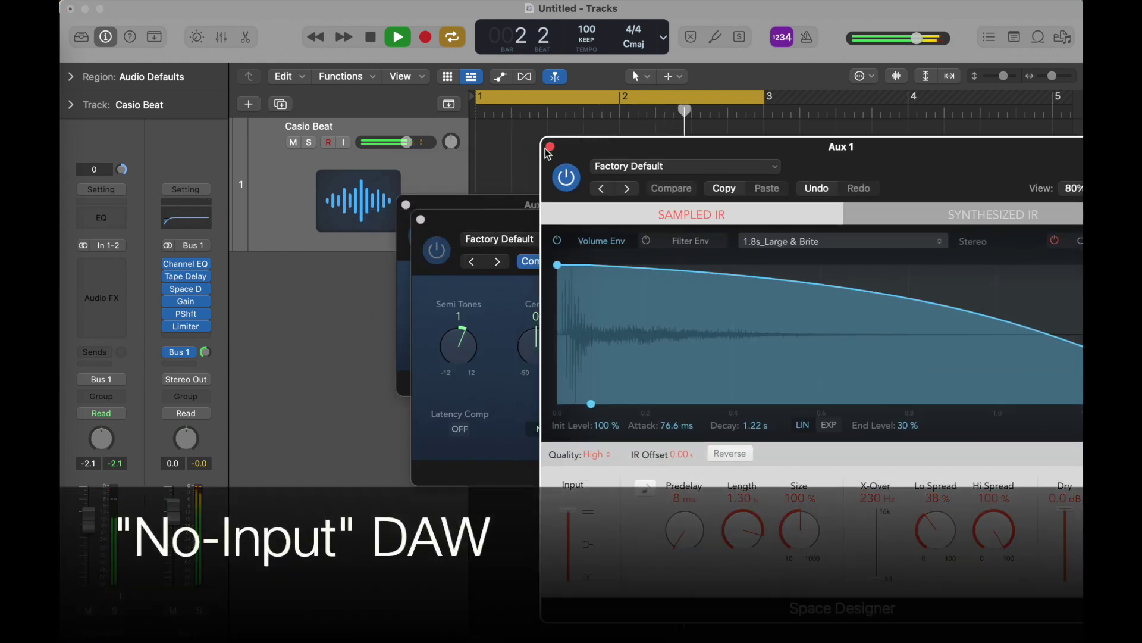
left_click(551, 147)
Bring up the Mixer, raise Aux 1's fader to 1.6 dB and close the Pitch Shifter and Gain windows
key("x")
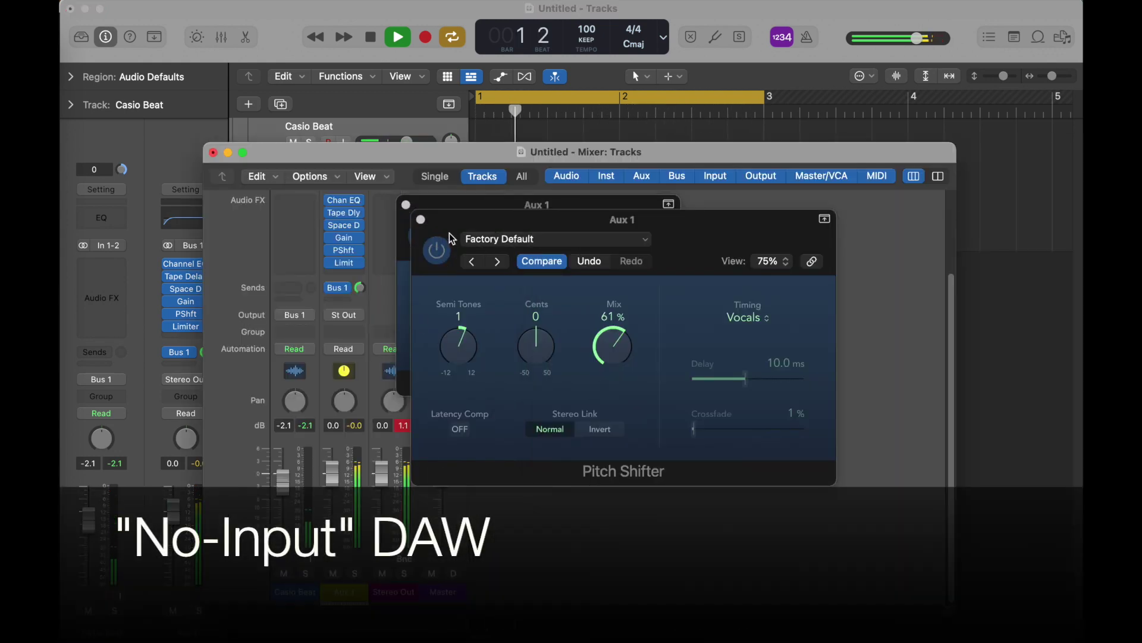
left_click_drag(333, 476, 336, 463)
left_click(421, 220)
left_click(406, 205)
left_click(362, 426)
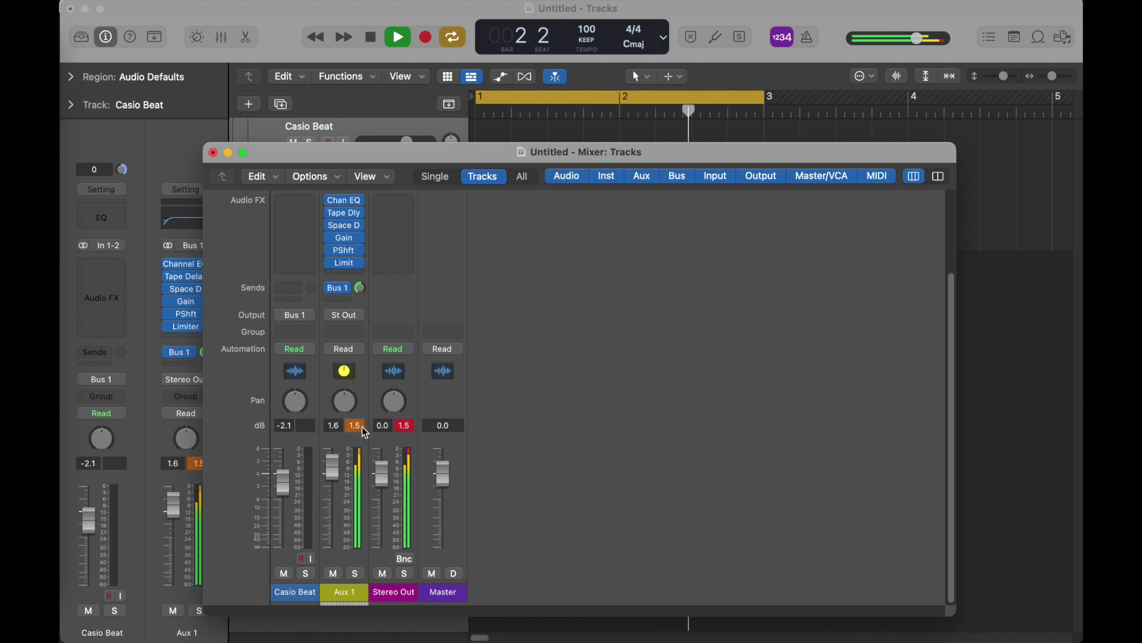
Set the Pitch Shifter on Aux 1 to -2 semitones and 50 % mix, and reset Aux 1's fader to 0.0 dB
left_click(344, 250)
left_click_drag(609, 354, 609, 354)
left_click_drag(439, 355, 450, 358)
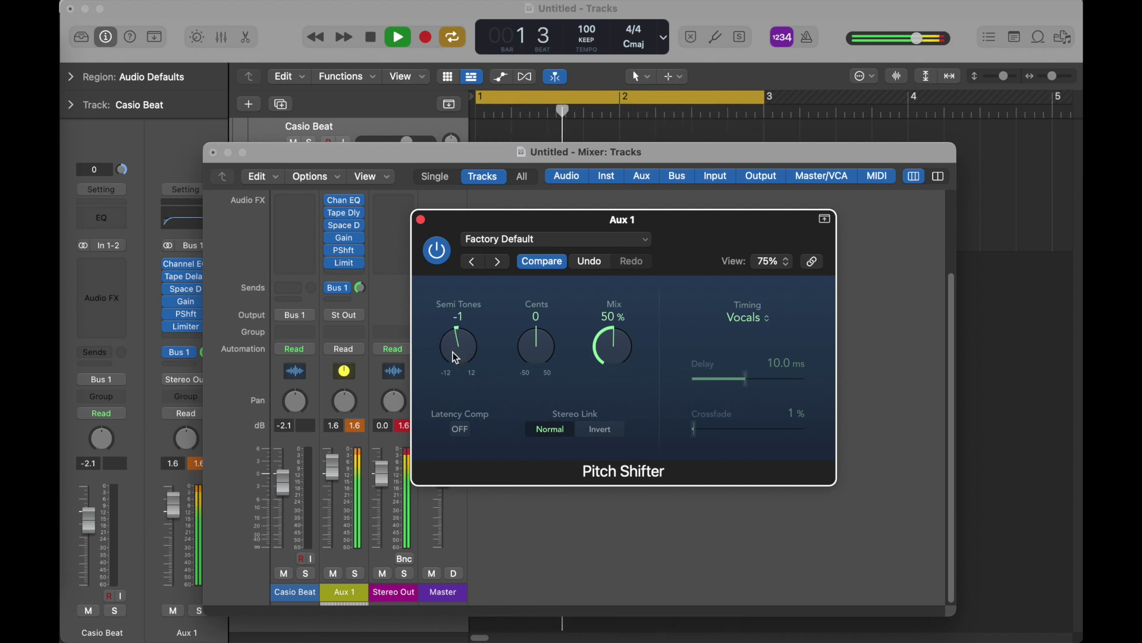
left_click(339, 472, "alt")
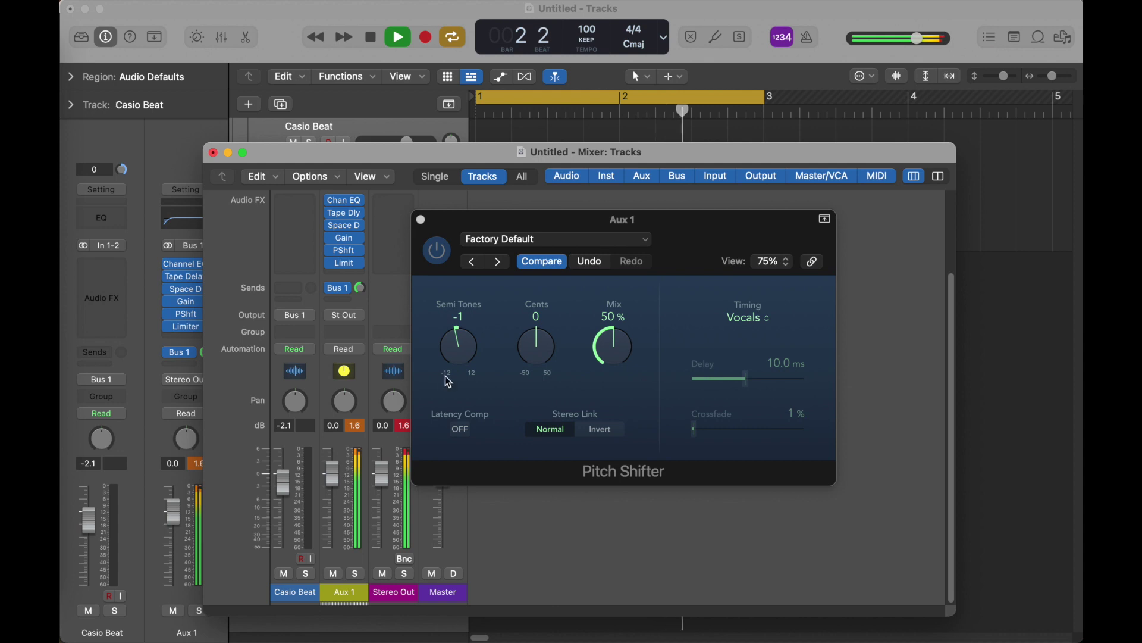
left_click_drag(446, 377, 456, 354)
Open Space Designer on Aux 1, move its window fully into view, raise wet to 0.0 dB and mute the dry signal
mouse_move(350, 243)
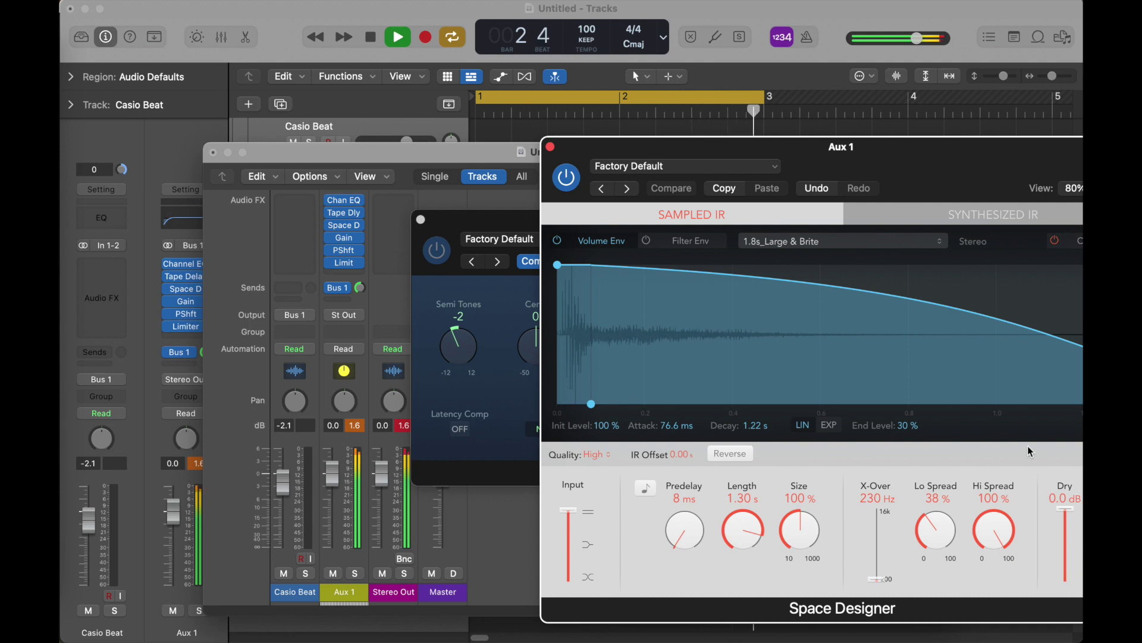
left_click_drag(952, 192, 861, 190)
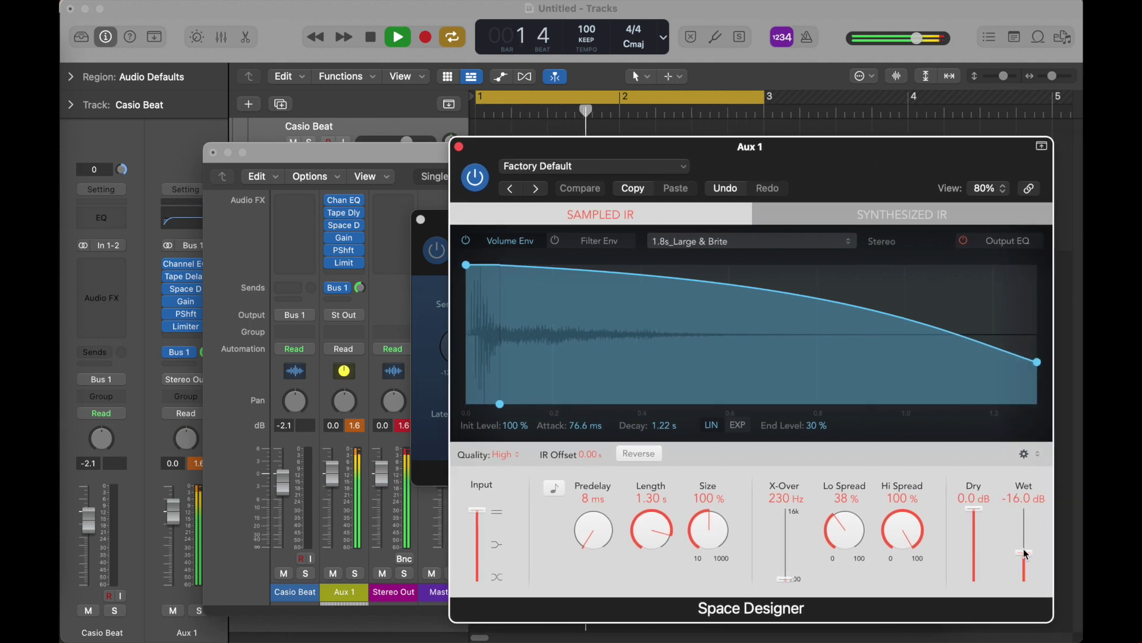
left_click_drag(974, 509, 1026, 483)
left_click_drag(974, 537, 974, 581)
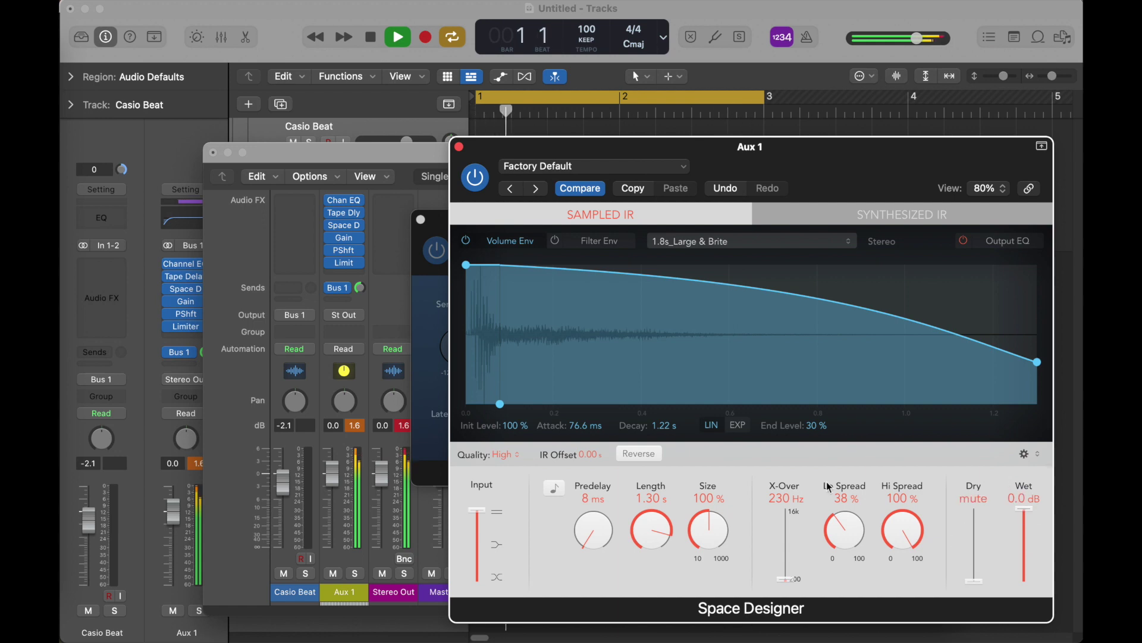
Close Space Designer, check the Tape Delay on Aux 1, close the remaining plug-in windows and clear Aux 1's peak level
left_click(461, 149)
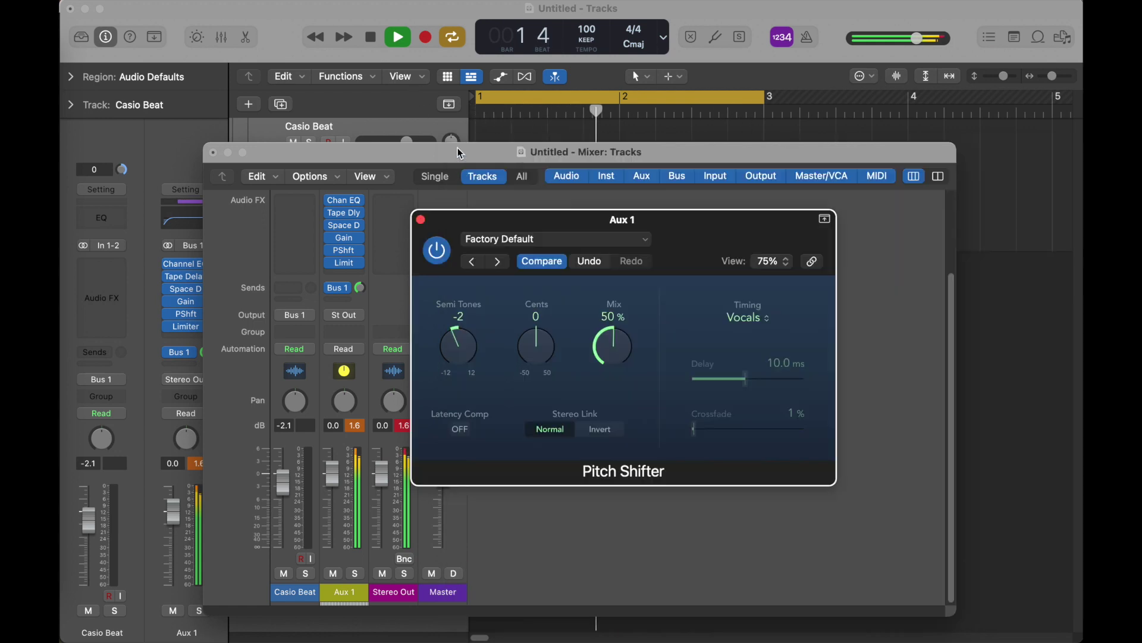
left_click(360, 218)
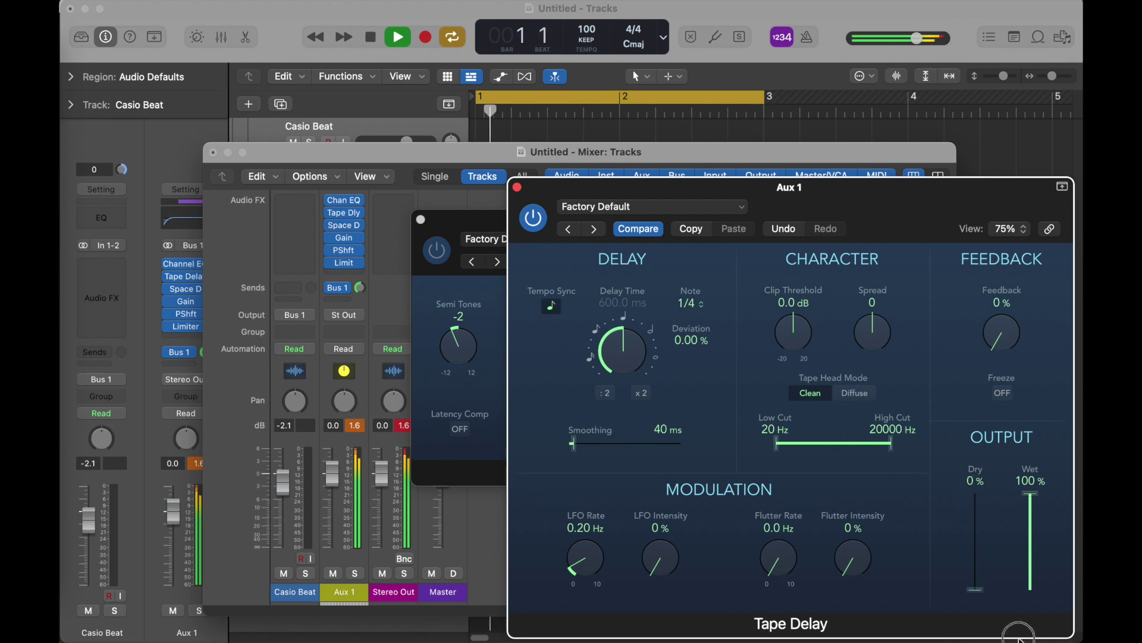
left_click(517, 187)
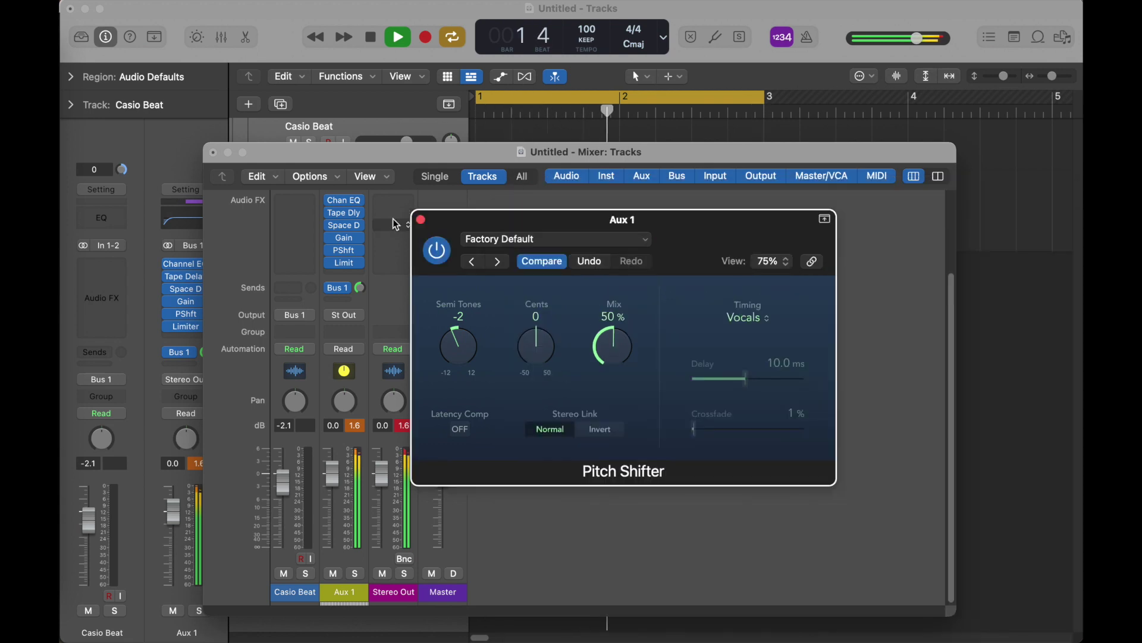
left_click(422, 220)
left_click(355, 426)
Reopen the Pitch Shifter on Aux 1 and set it to 1 semitone and 100 % mix
mouse_move(347, 244)
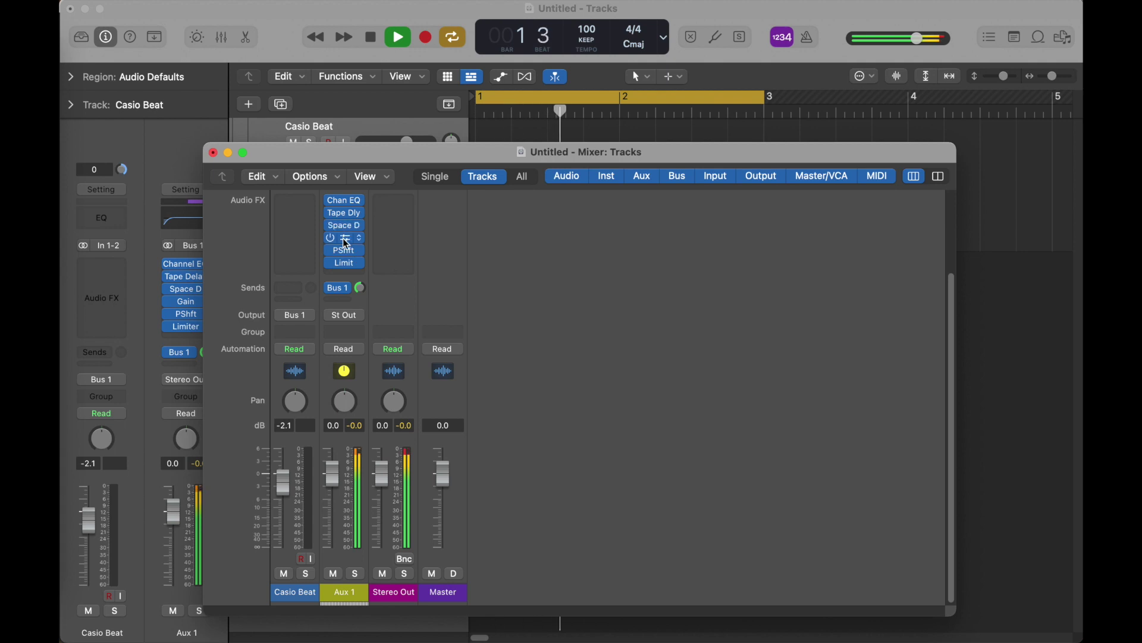
left_click(346, 255)
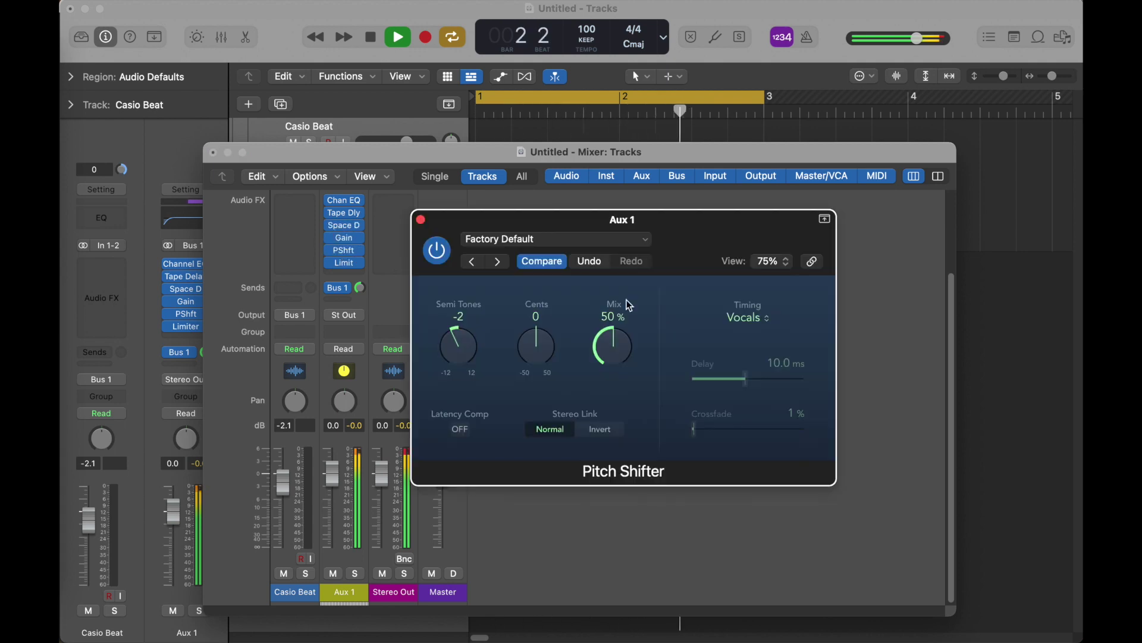
left_click_drag(465, 354, 469, 343)
left_click_drag(613, 325, 616, 318)
left_click_drag(459, 334, 461, 319)
left_click_drag(616, 330, 601, 234)
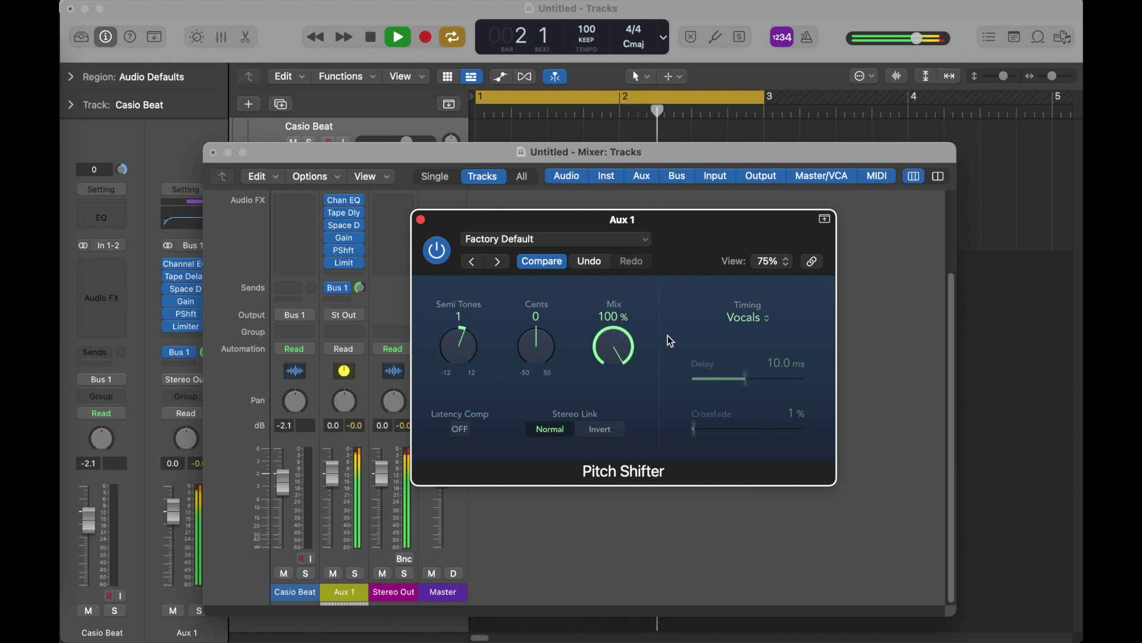
Sweep the Pitch Shifter's semitones down to about -6 and back up to 1, lower its mix to 49 % and close its window
left_click_drag(467, 349, 463, 387)
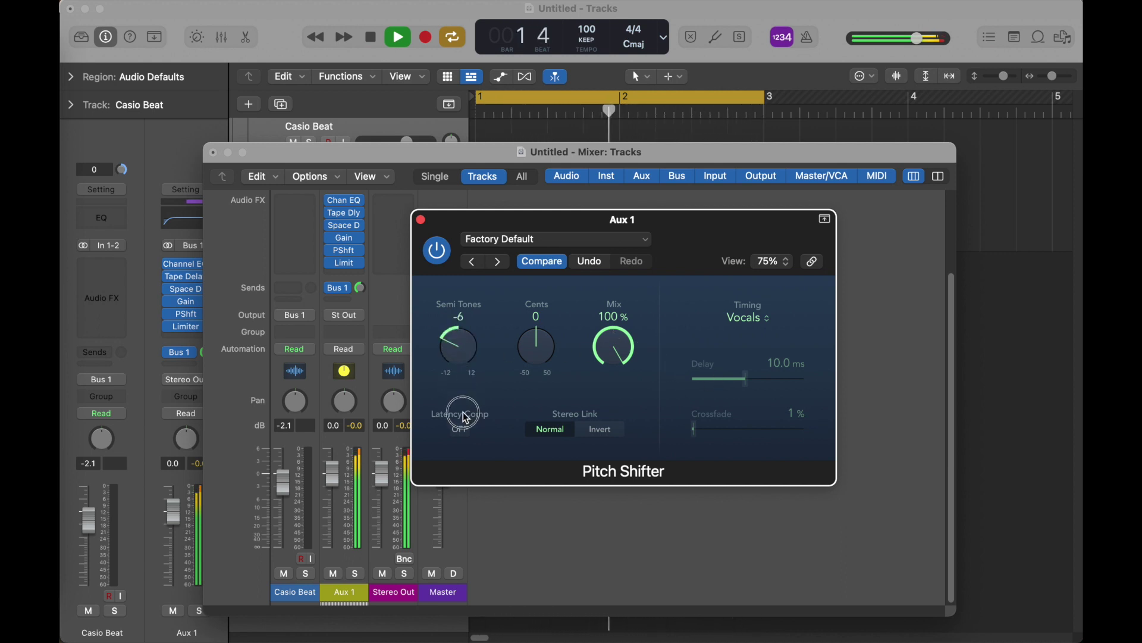
left_click_drag(614, 357, 629, 404)
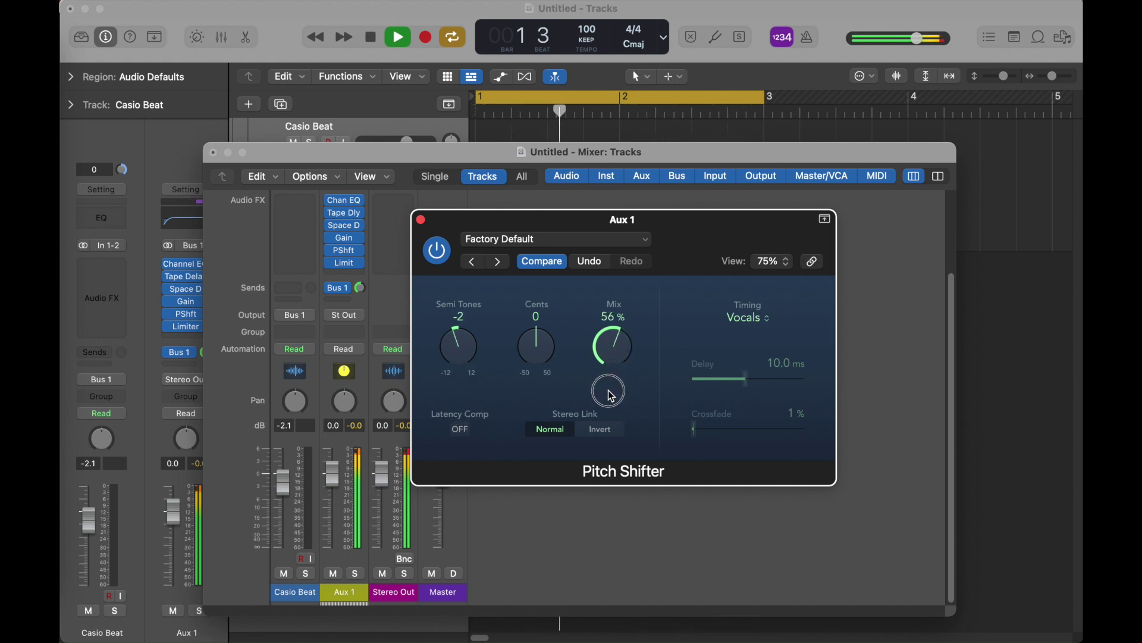
left_click_drag(618, 348, 615, 364)
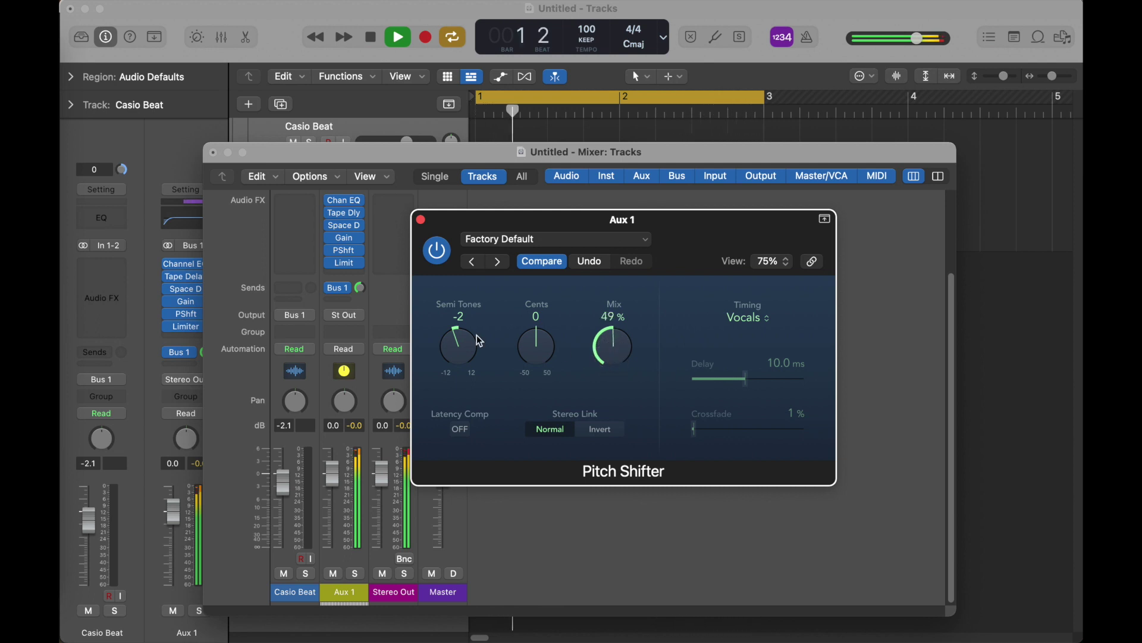
left_click_drag(459, 351, 477, 320)
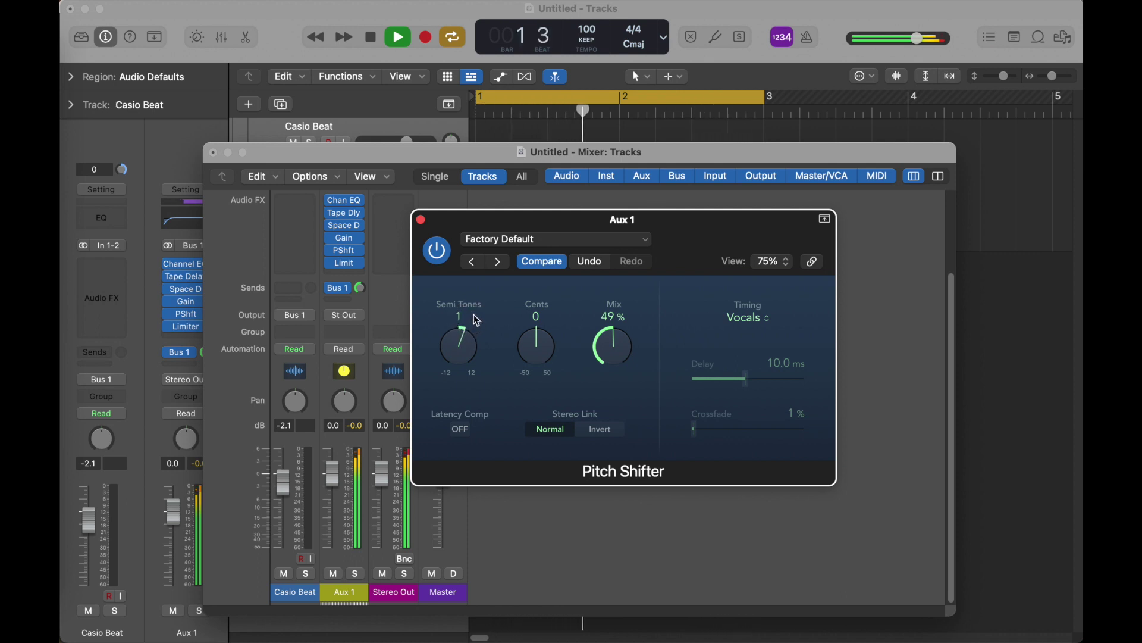
left_click(421, 219)
Move and enlarge the Mixer window to show the full channel strips, and lower Aux 1's fader to -1.6 dB
scroll(482, 305, "up", 3)
left_click_drag(377, 151, 368, 55)
left_click_drag(943, 515, 1017, 626)
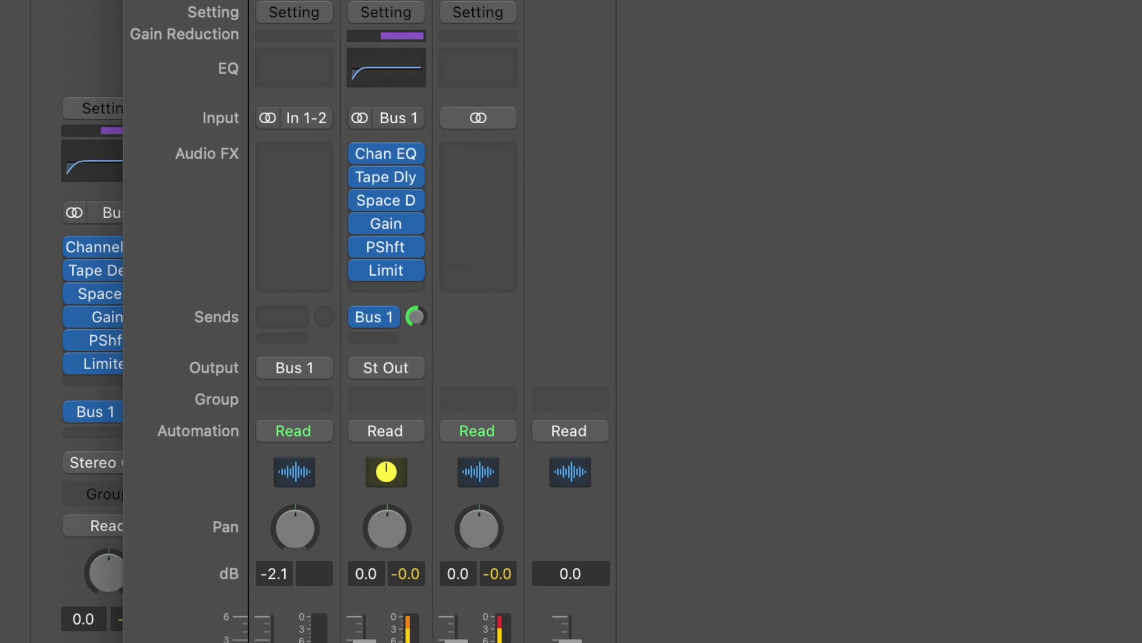
left_click_drag(323, 489, 323, 497)
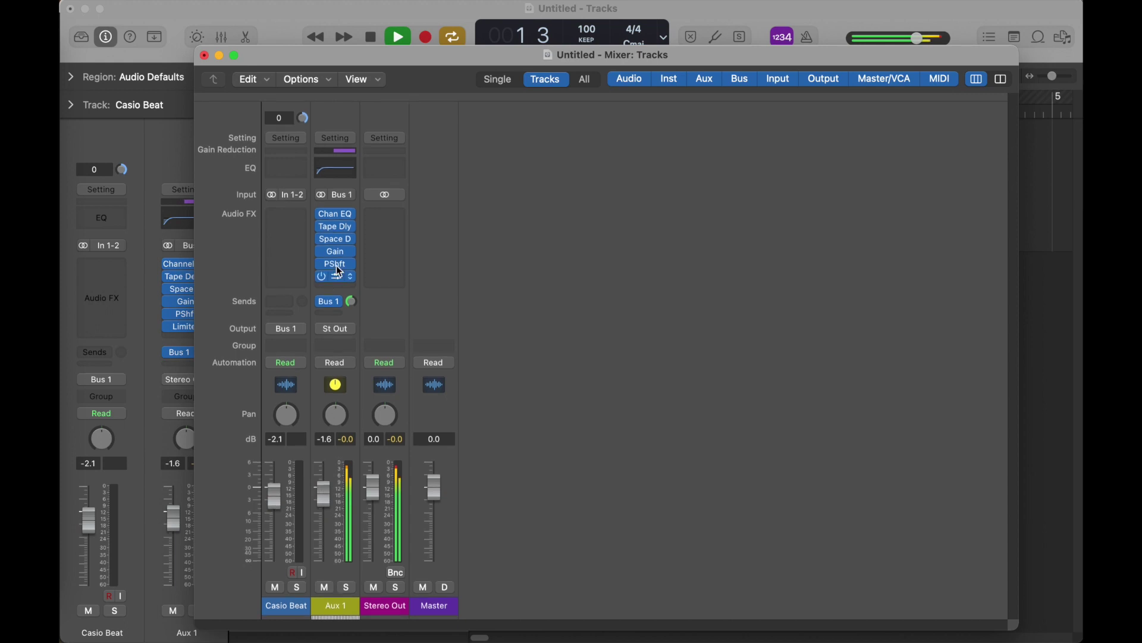
Set Aux 1's Tape Delay to 84 % feedback, 2.2 Hz flutter rate, 27 % flutter intensity and 37 % LFO intensity
left_click(337, 227)
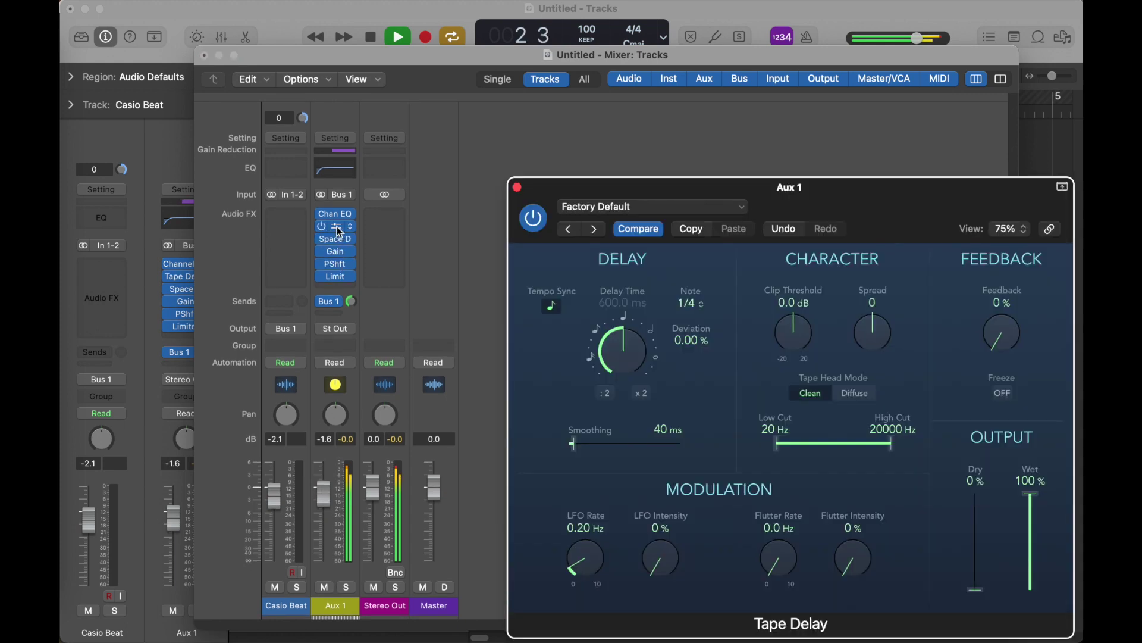
left_click_drag(1005, 348, 999, 273)
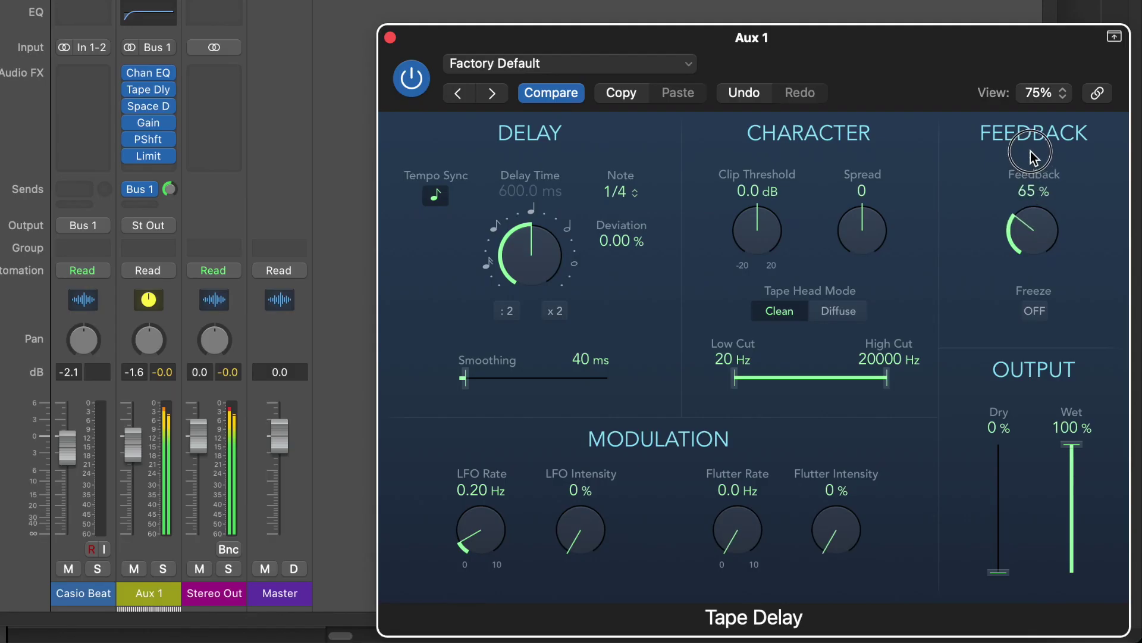
left_click_drag(723, 518, 738, 476)
left_click_drag(849, 543, 829, 472)
mouse_move(595, 525)
left_mouse_down()
mouse_move(583, 489)
mouse_move(580, 516)
left_mouse_up()
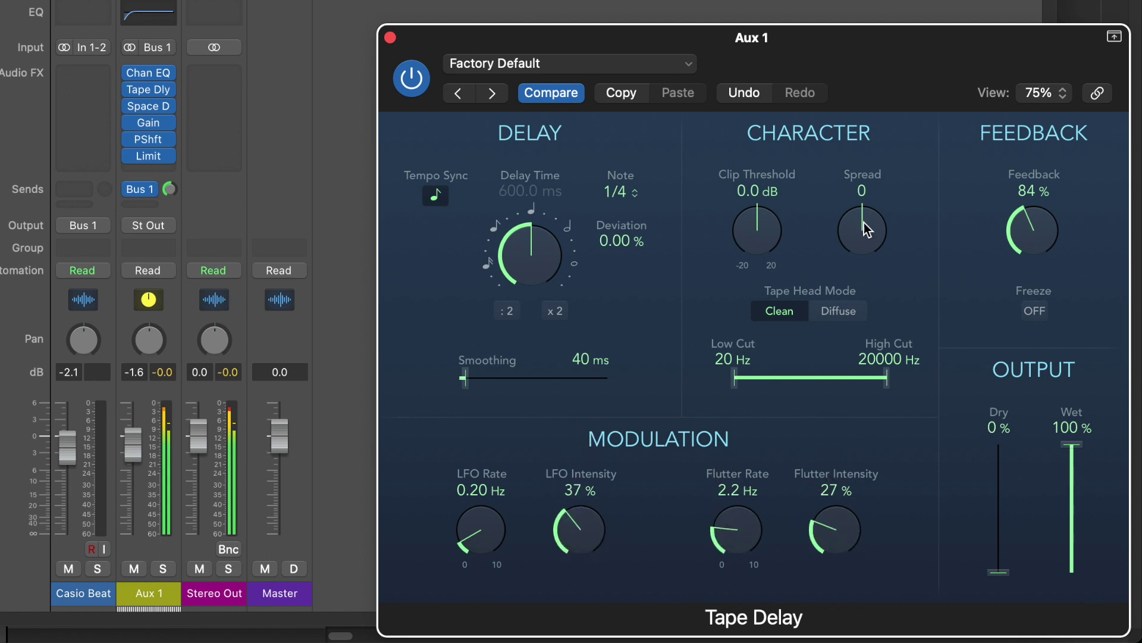
Switch the Tape Delay's tape head mode to Diffuse, bring feedback down to 0 % and close its window
left_click(850, 314)
left_click_drag(1016, 237, 1076, 589)
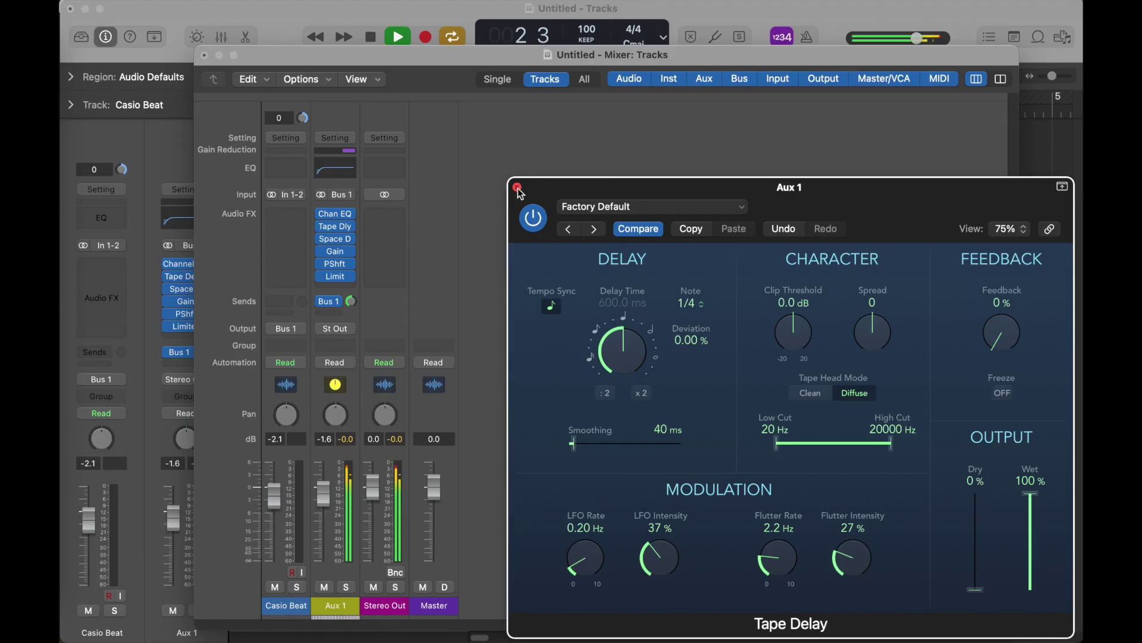
left_click(518, 188)
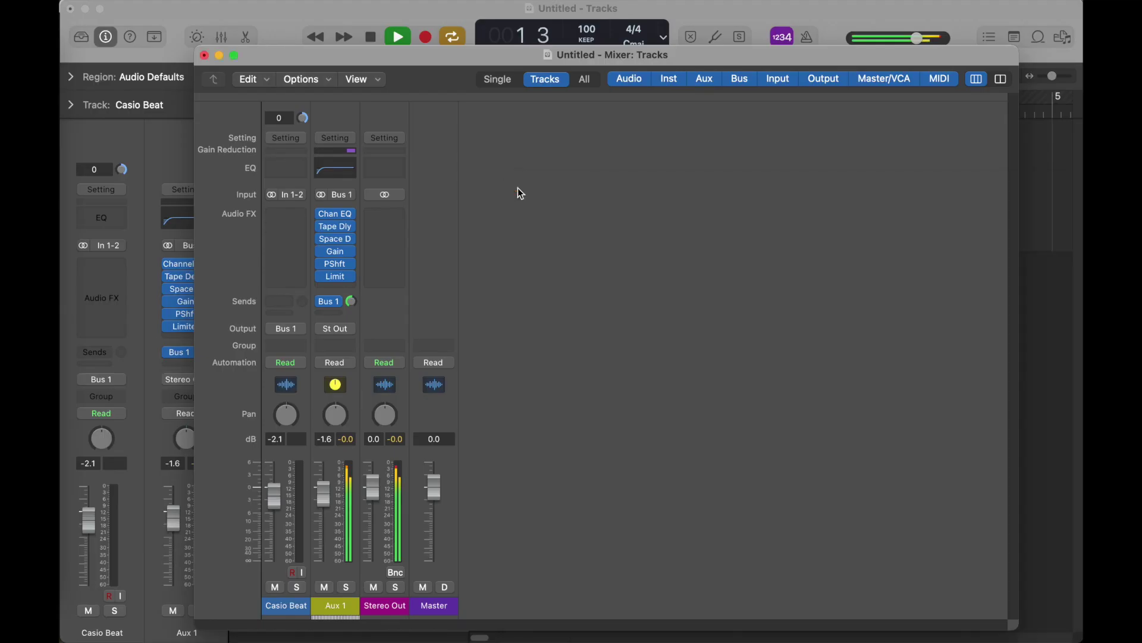
Try the 20000 Hz high-cut band in Aux 1's Channel EQ, switch it back off and close the EQ window
left_click(334, 213)
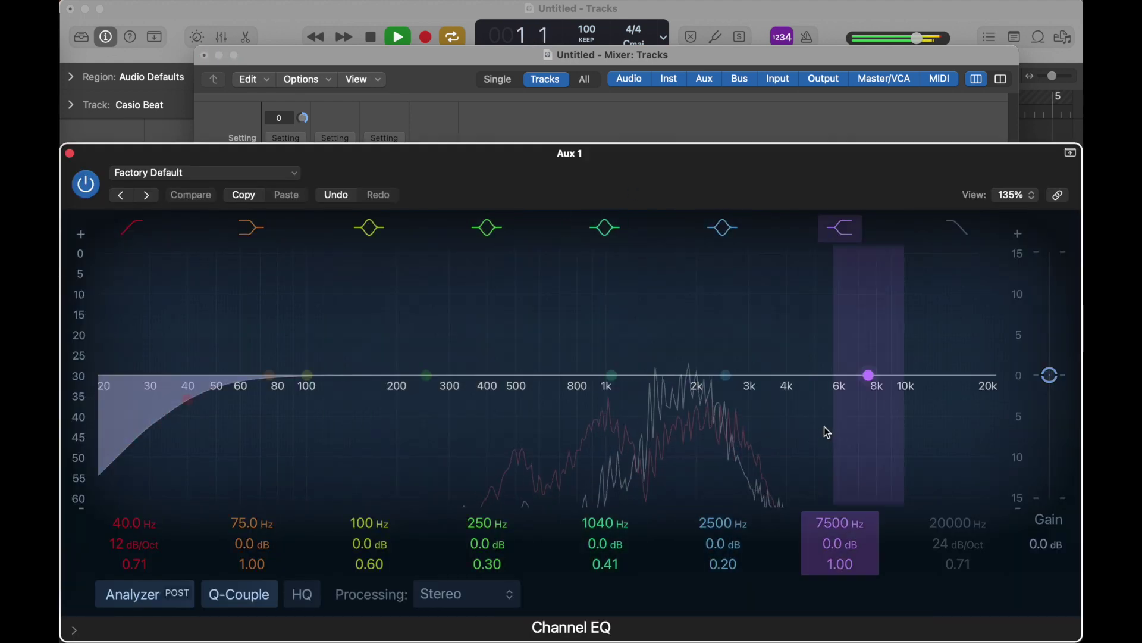
left_click(952, 228)
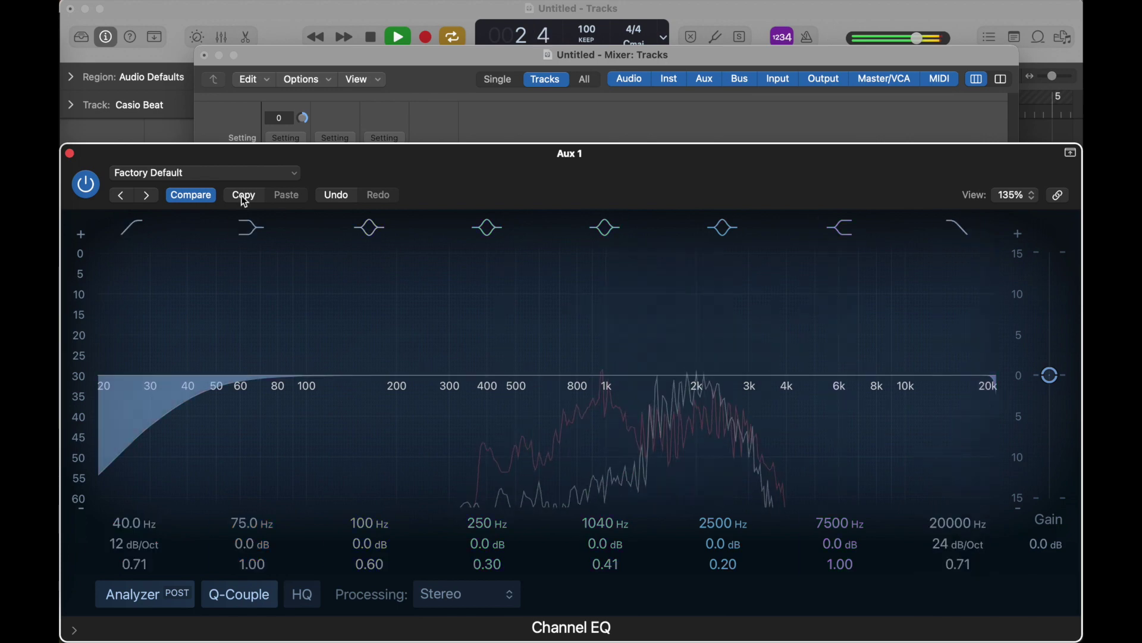
left_click(970, 233)
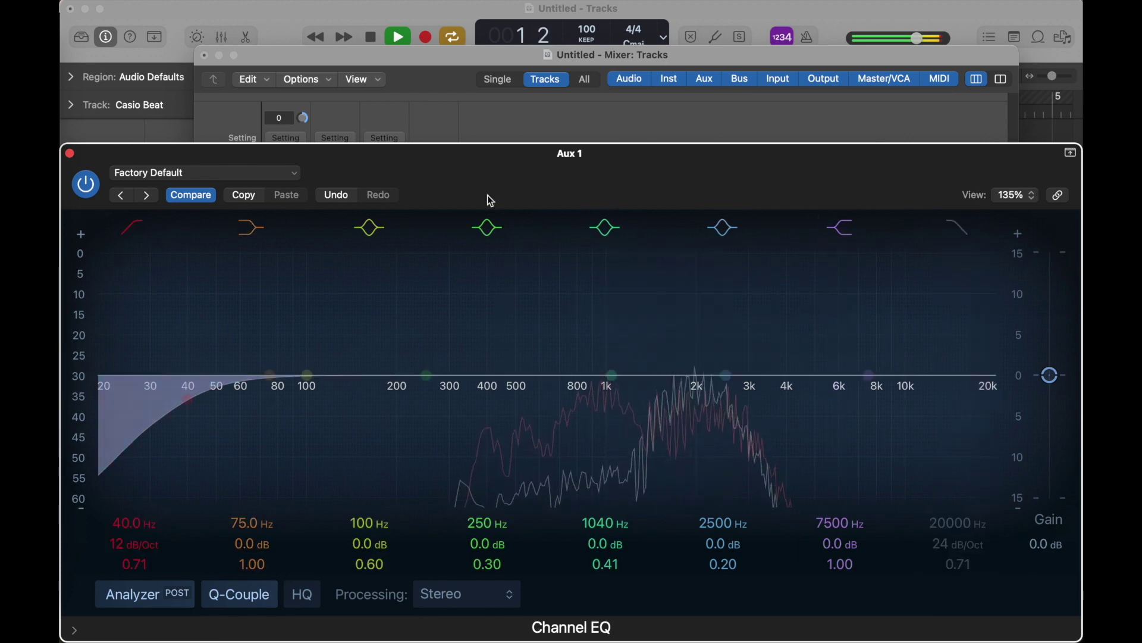
left_click(70, 154)
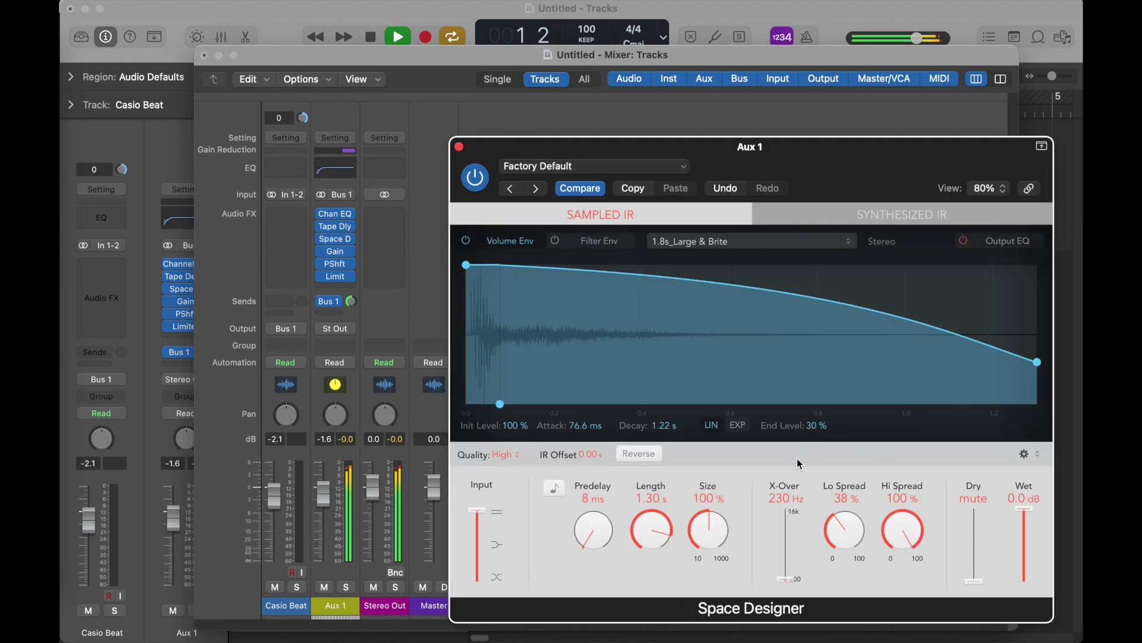
Load the Stinging preset from the Drum Transformers warped effects in Aux 1's Space Designer and close its window
left_click(640, 162)
mouse_move(753, 522)
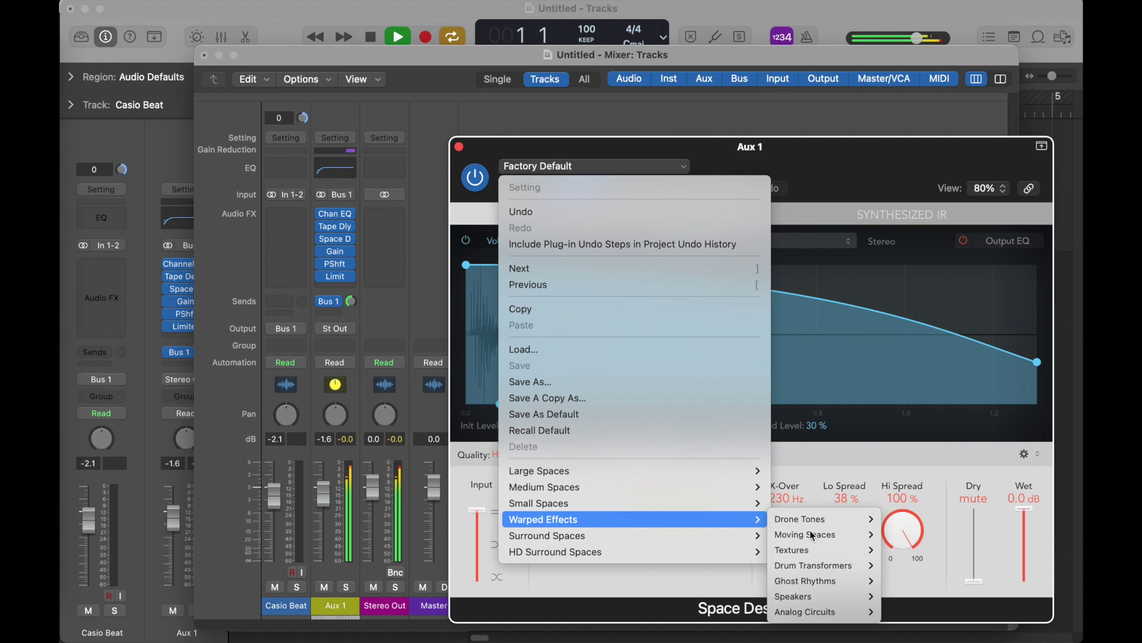
mouse_move(821, 566)
left_click(932, 569)
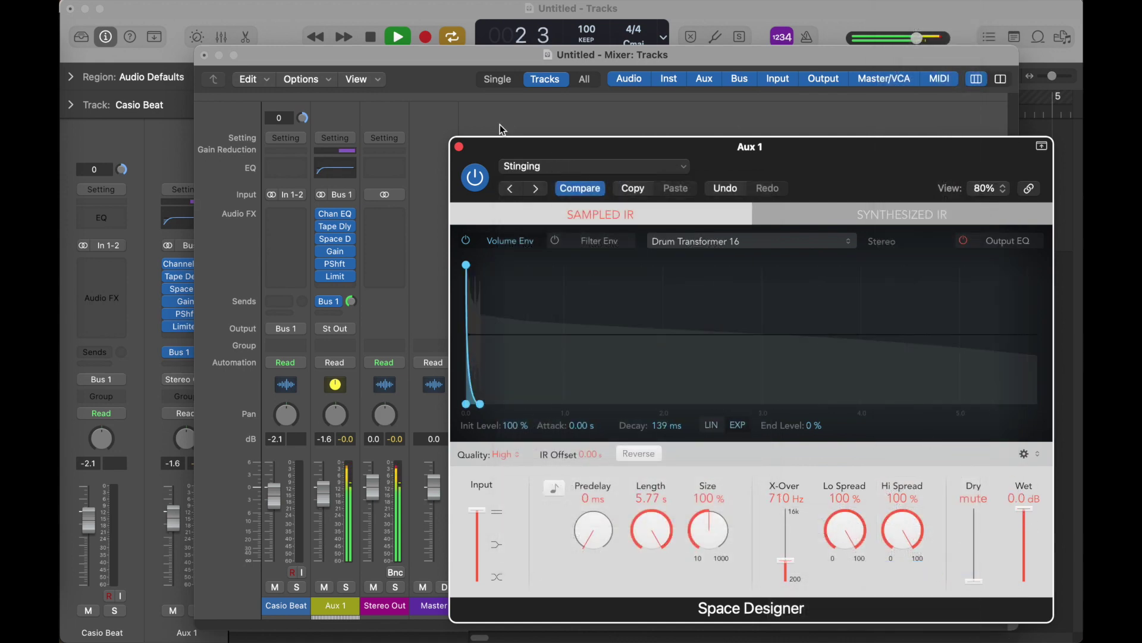
left_click(460, 147)
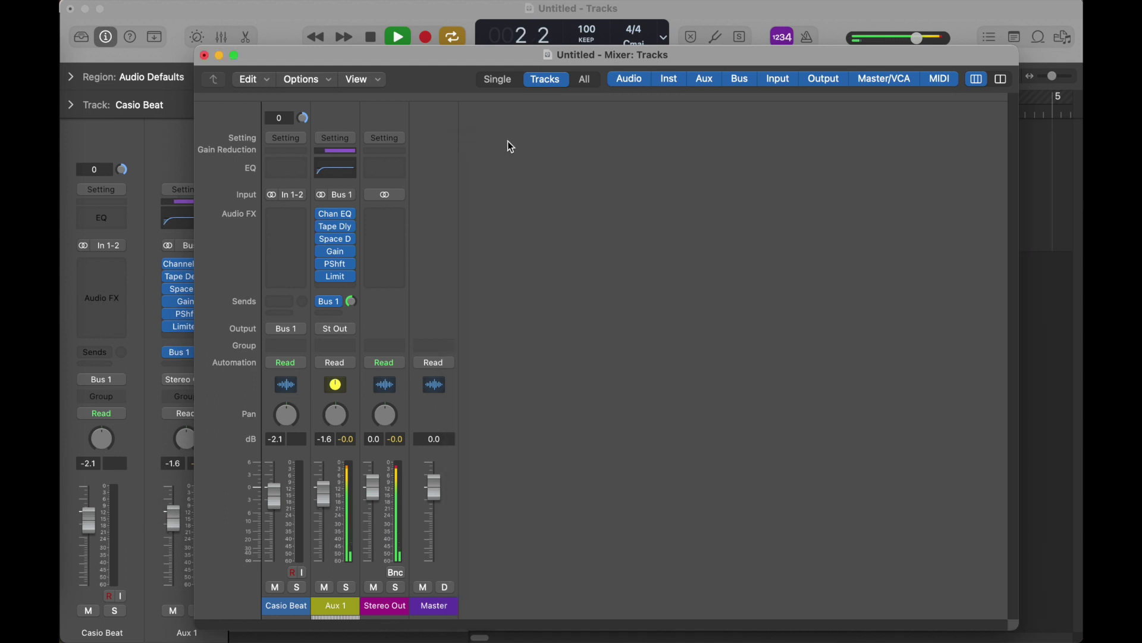
Bypass Space Designer on Aux 1, push Aux 1's fader up to 6.0 dB and bring it back to 0.0 dB
left_click(321, 238)
left_click_drag(323, 492, 332, 433)
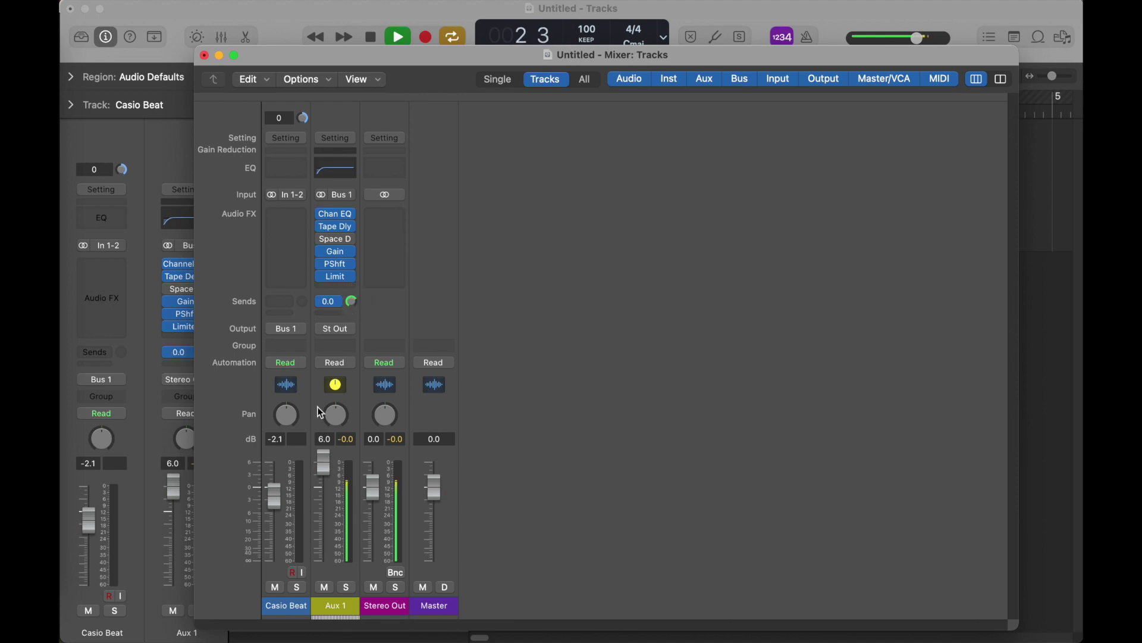
left_click_drag(323, 464, 322, 495)
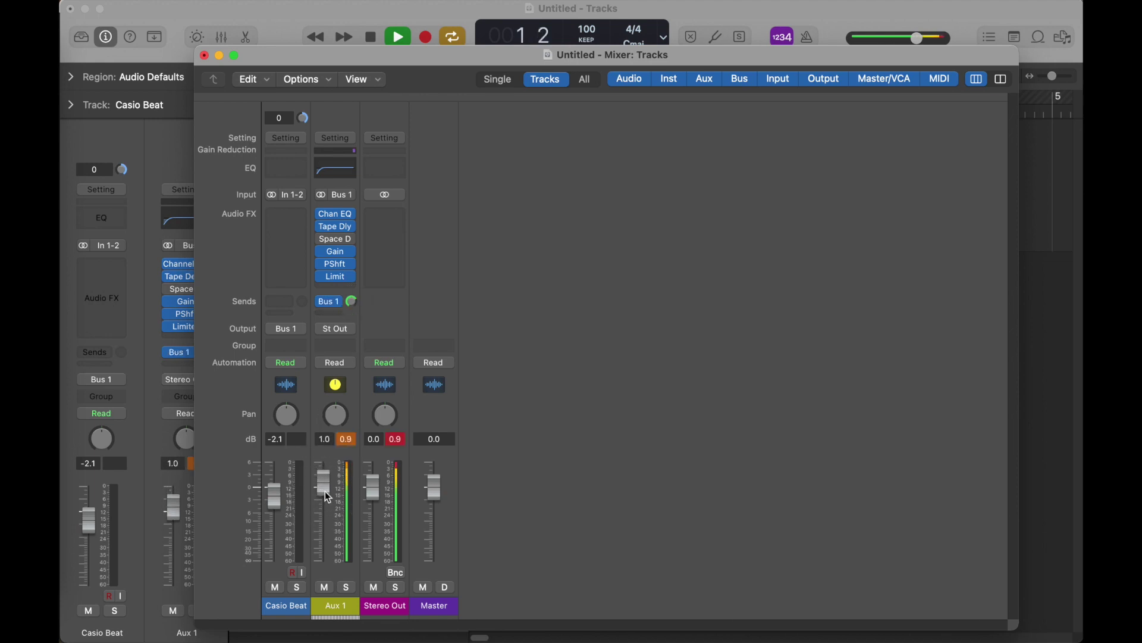
Clear Aux 1's peak level and set the Stereo Out fader to -3 dB
left_click(345, 441)
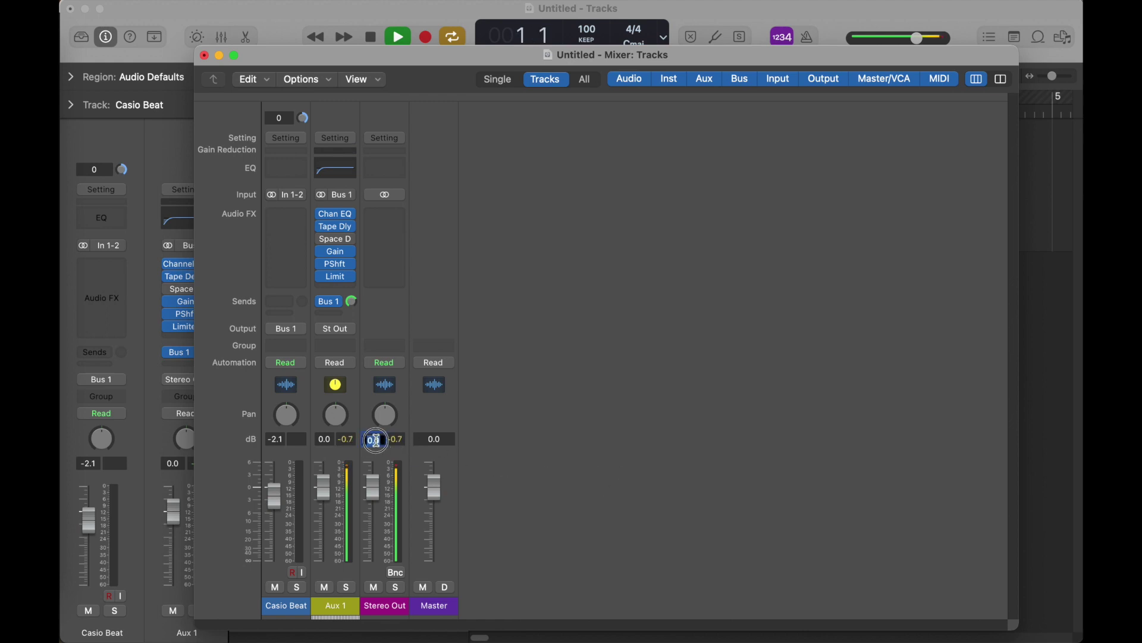
type("-3")
key("Return")
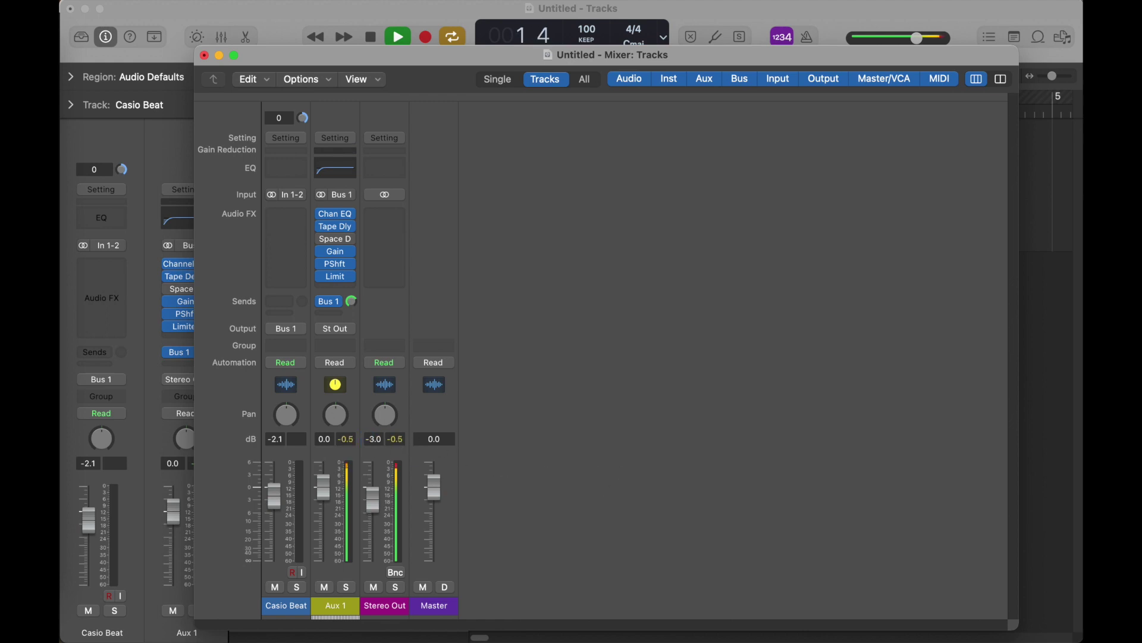